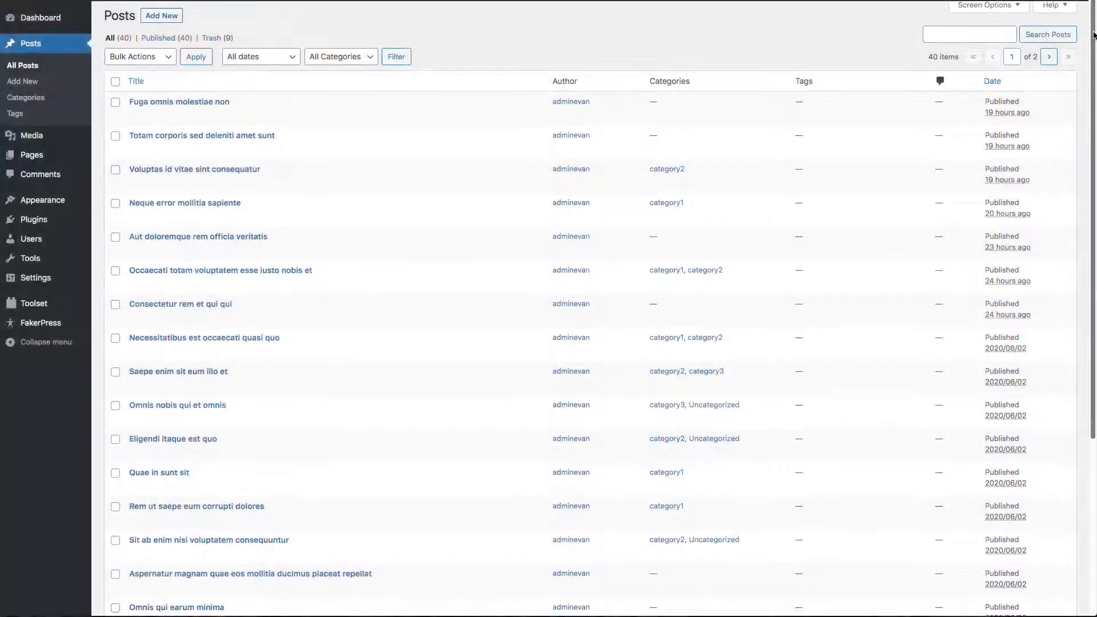
{"action": "left_click_drag", "start_coordinate": [1094, 31], "coordinate": [1075, 181]}
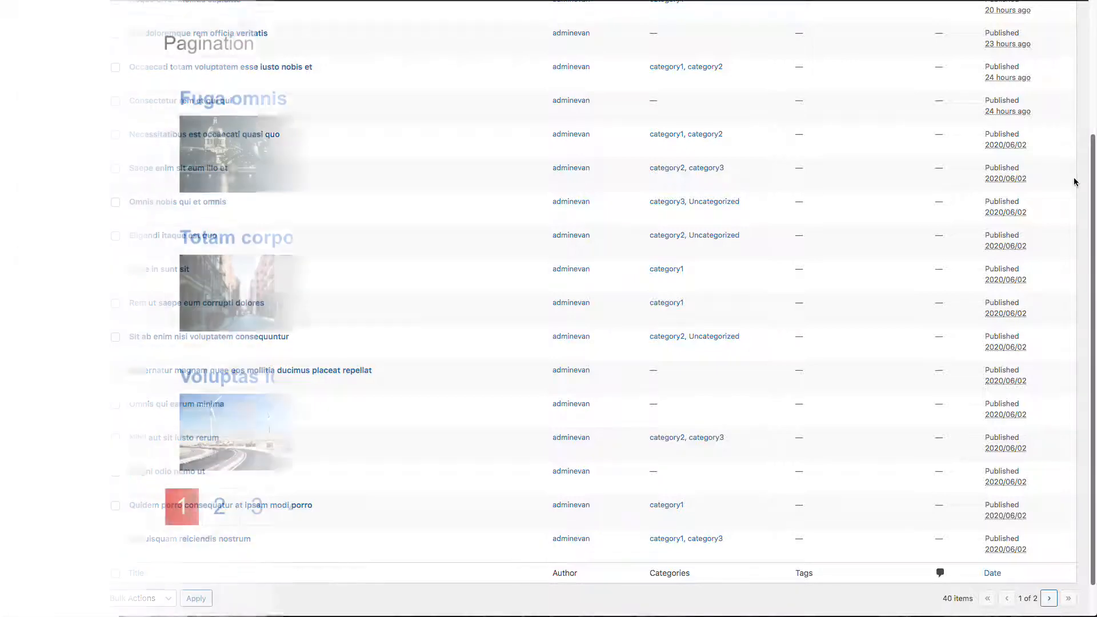
Page through the post list via links 2, 3, 4 and 5 to reach the fifth page.
{"action": "left_click", "coordinate": [219, 506]}
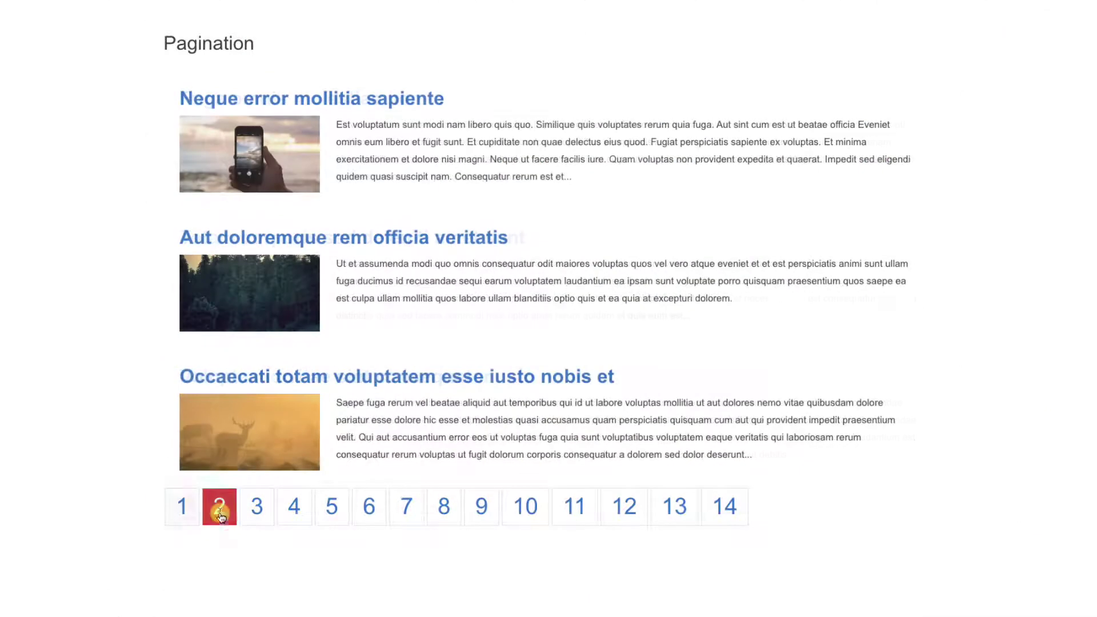
{"action": "left_click", "coordinate": [256, 506]}
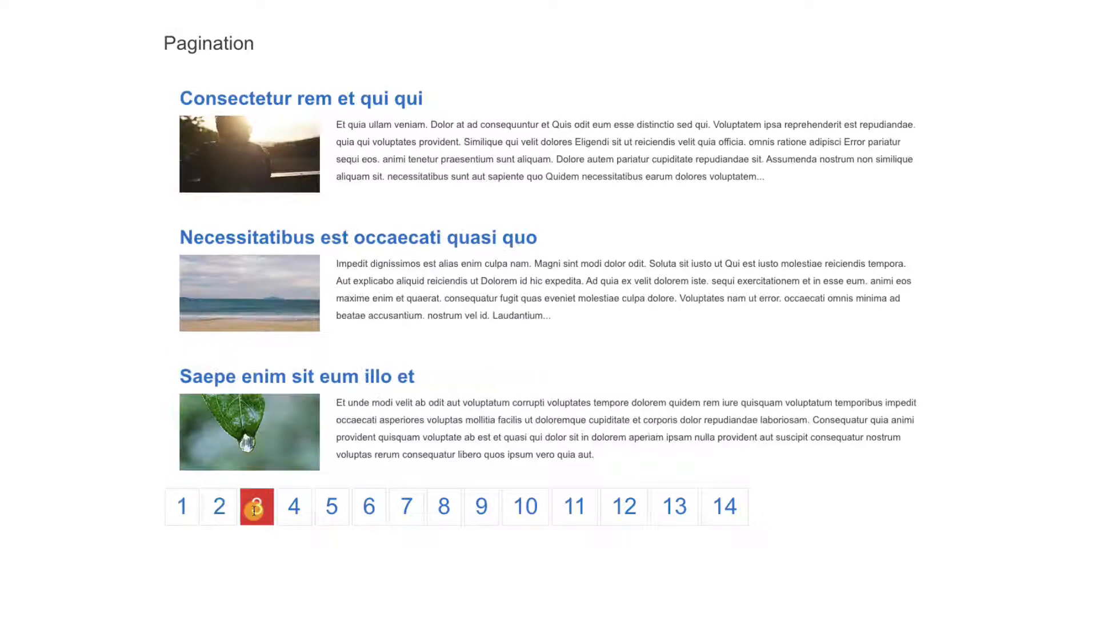
{"action": "left_click", "coordinate": [296, 511]}
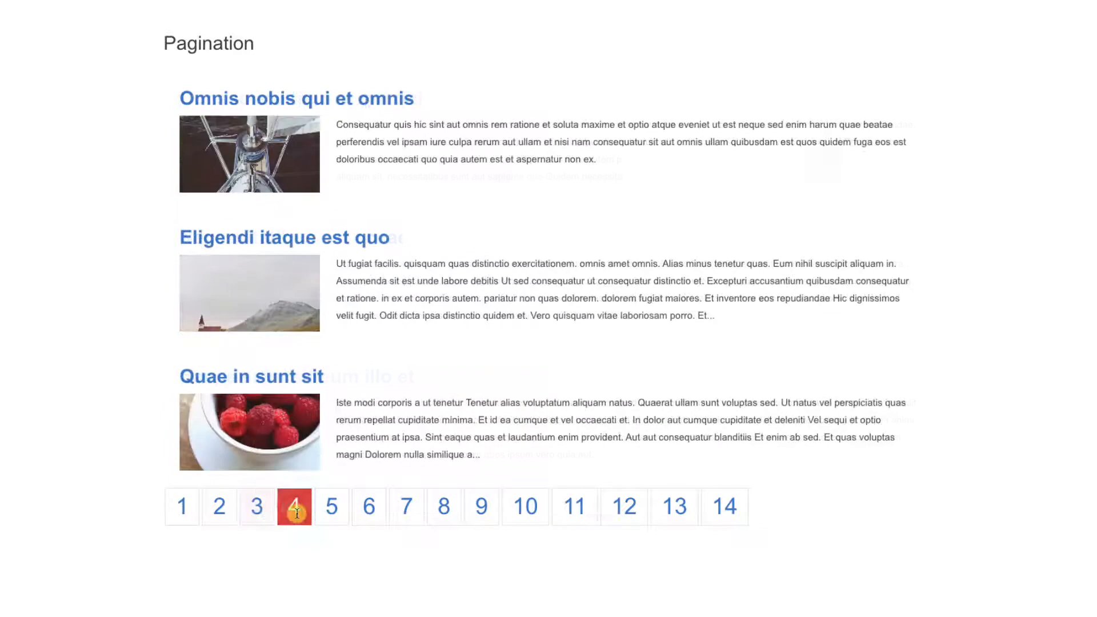
{"action": "left_click", "coordinate": [329, 513]}
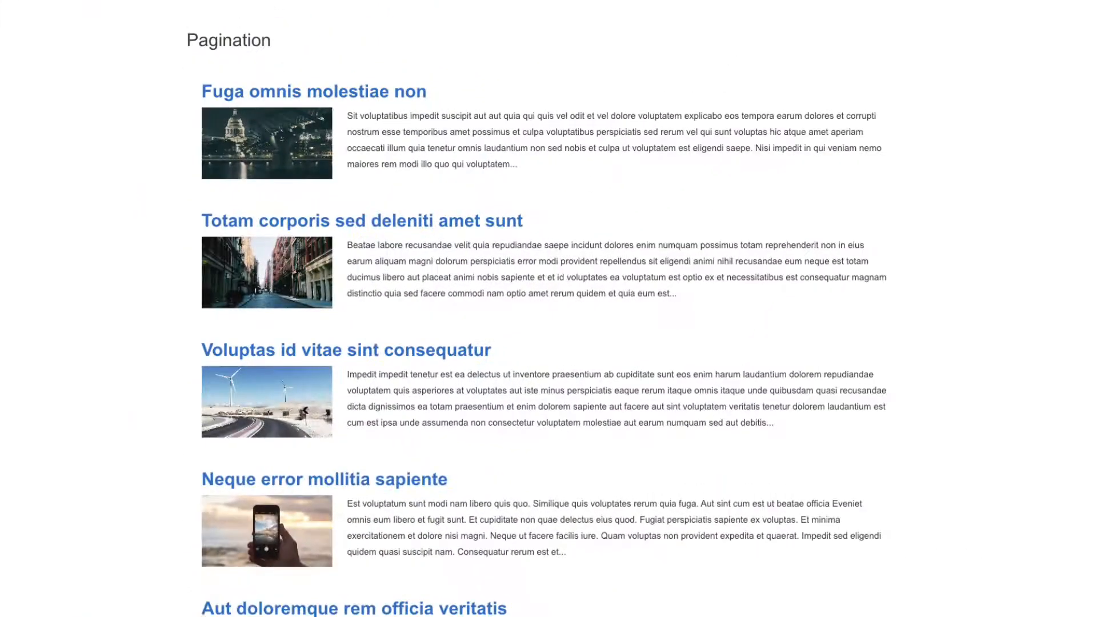
{"action": "scroll", "coordinate": [549, 308], "scroll_direction": "down", "scroll_amount": 5}
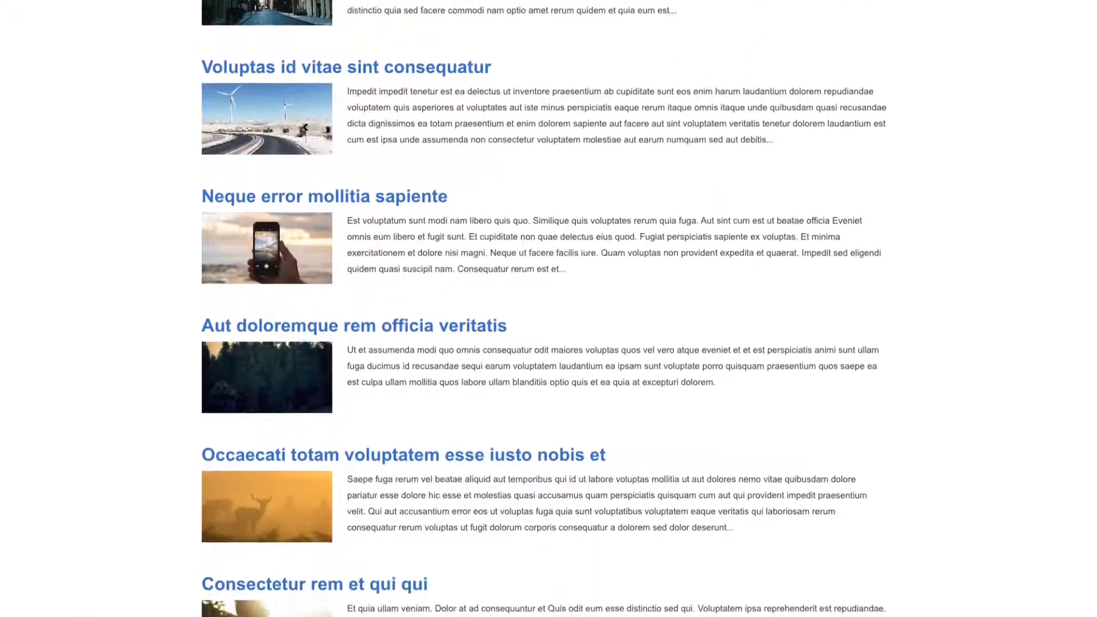
{"action": "scroll", "coordinate": [549, 308], "scroll_direction": "down", "scroll_amount": 2}
{"action": "scroll", "coordinate": [548, 309], "scroll_direction": "down", "scroll_amount": 2}
{"action": "scroll", "coordinate": [548, 309], "scroll_direction": "down", "scroll_amount": 2}
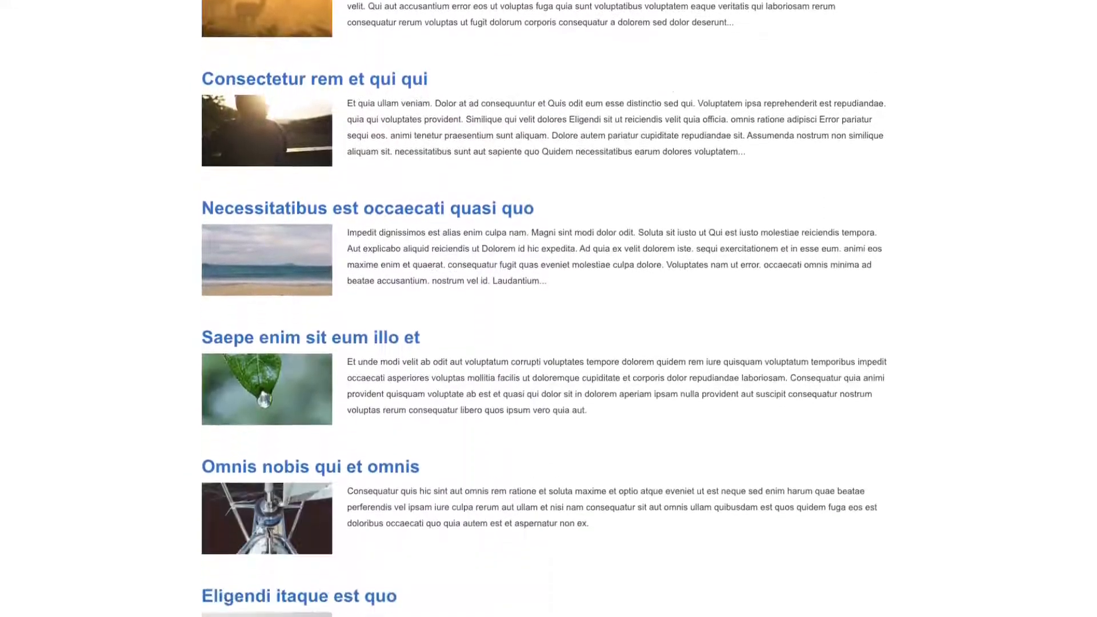
{"action": "scroll", "coordinate": [549, 309], "scroll_direction": "down", "scroll_amount": 2}
{"action": "scroll", "coordinate": [549, 308], "scroll_direction": "down", "scroll_amount": 2}
{"action": "scroll", "coordinate": [548, 309], "scroll_direction": "down", "scroll_amount": 2}
{"action": "scroll", "coordinate": [549, 308], "scroll_direction": "down", "scroll_amount": 2}
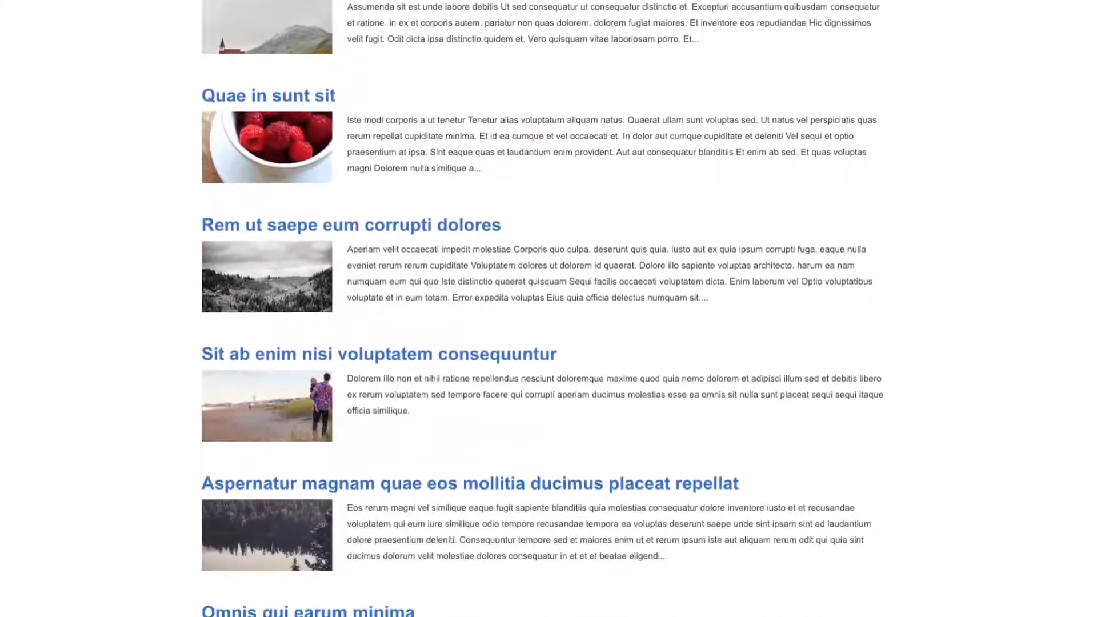
{"action": "scroll", "coordinate": [549, 308], "scroll_direction": "down", "scroll_amount": 2}
{"action": "scroll", "coordinate": [548, 308], "scroll_direction": "down", "scroll_amount": 2}
{"action": "scroll", "coordinate": [549, 309], "scroll_direction": "down", "scroll_amount": 2}
{"action": "scroll", "coordinate": [549, 308], "scroll_direction": "down", "scroll_amount": 2}
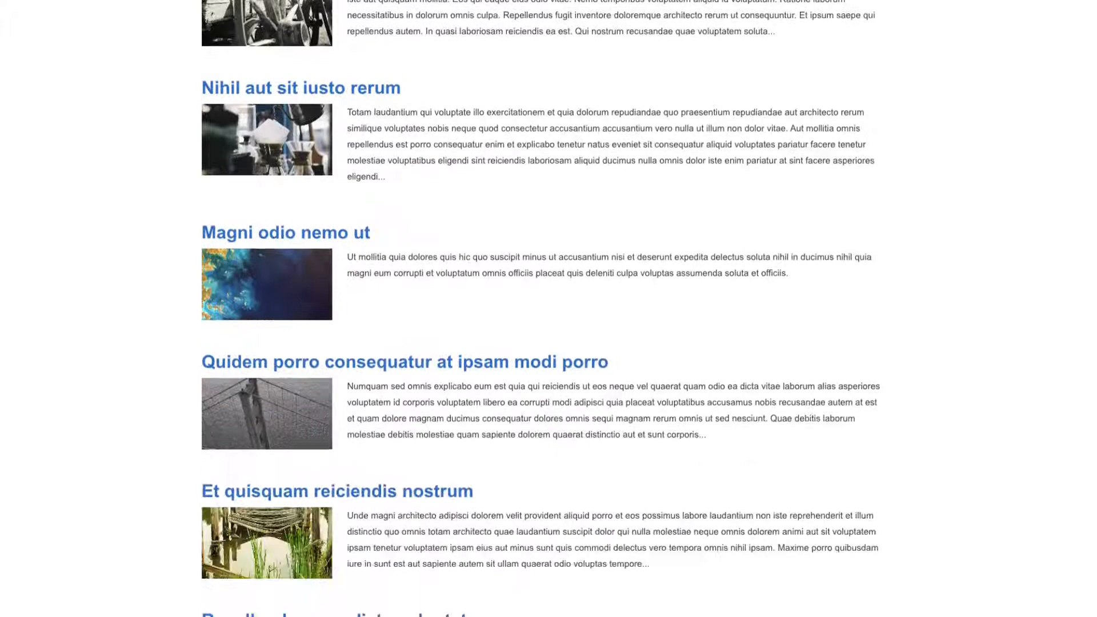
{"action": "scroll", "coordinate": [548, 308], "scroll_direction": "down", "scroll_amount": 2}
{"action": "scroll", "coordinate": [549, 309], "scroll_direction": "down", "scroll_amount": 2}
{"action": "scroll", "coordinate": [549, 308], "scroll_direction": "down", "scroll_amount": 2}
{"action": "scroll", "coordinate": [549, 308], "scroll_direction": "down", "scroll_amount": 2}
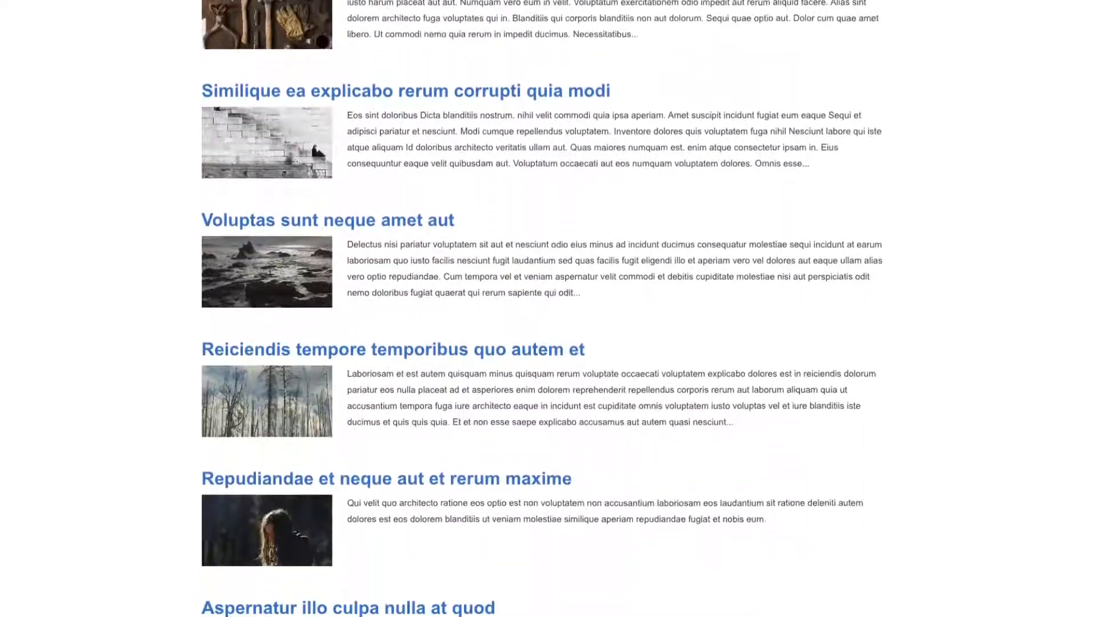
{"action": "scroll", "coordinate": [548, 308], "scroll_direction": "down", "scroll_amount": 2}
{"action": "scroll", "coordinate": [548, 308], "scroll_direction": "down", "scroll_amount": 2}
{"action": "scroll", "coordinate": [549, 309], "scroll_direction": "down", "scroll_amount": 2}
{"action": "scroll", "coordinate": [549, 308], "scroll_direction": "down", "scroll_amount": 2}
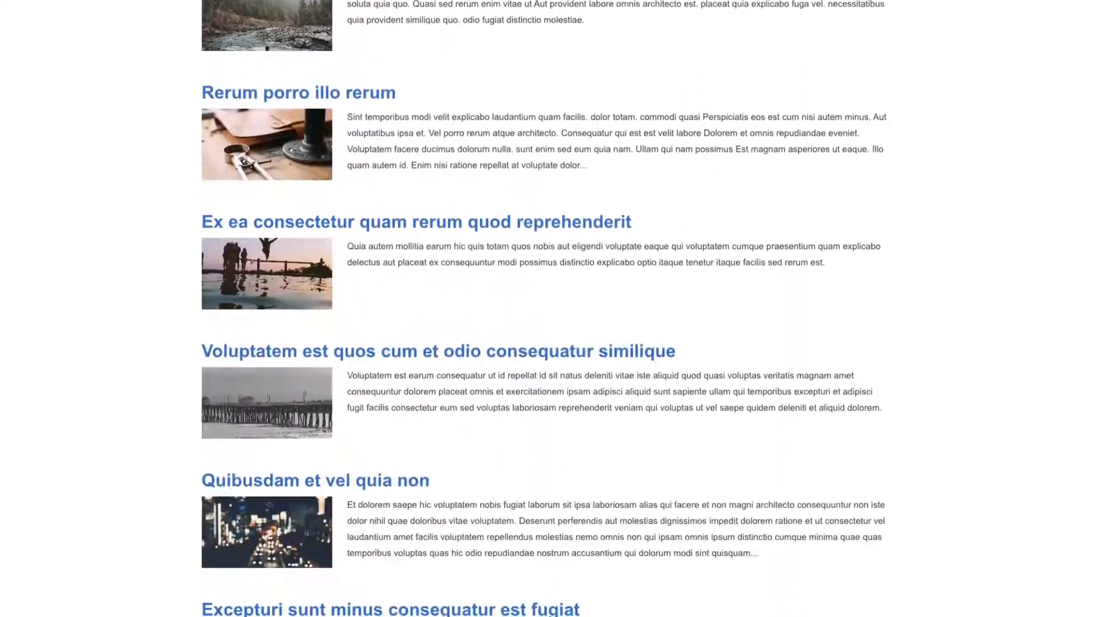
{"action": "scroll", "coordinate": [548, 309], "scroll_direction": "down", "scroll_amount": 2}
{"action": "scroll", "coordinate": [549, 308], "scroll_direction": "down", "scroll_amount": 2}
{"action": "scroll", "coordinate": [549, 309], "scroll_direction": "down", "scroll_amount": 2}
{"action": "scroll", "coordinate": [548, 309], "scroll_direction": "down", "scroll_amount": 2}
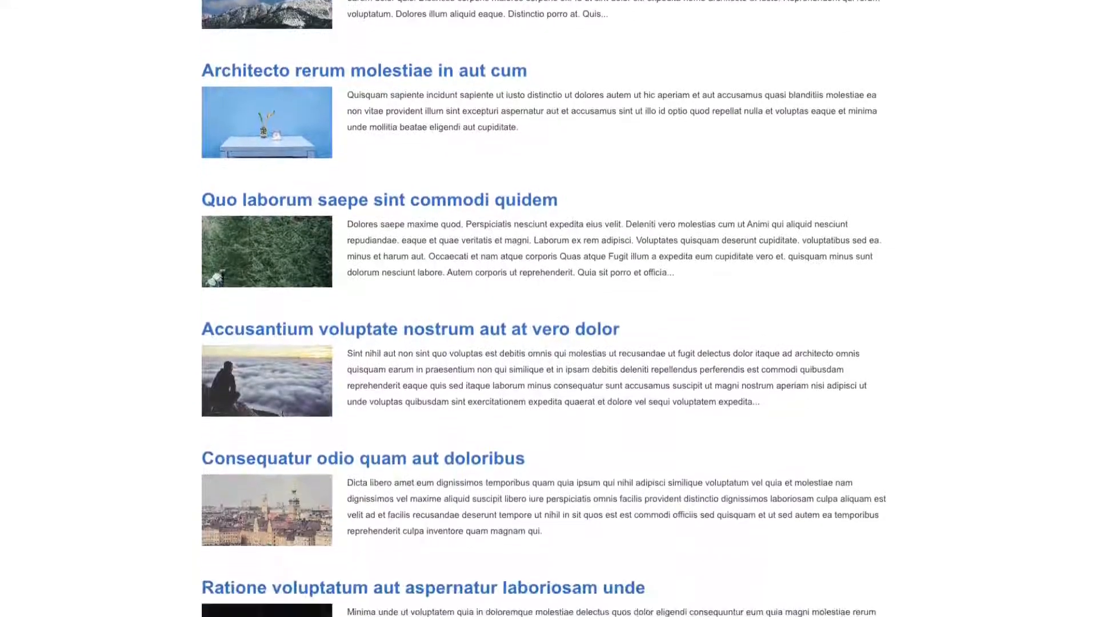
{"action": "scroll", "coordinate": [549, 309], "scroll_direction": "down", "scroll_amount": 2}
{"action": "scroll", "coordinate": [548, 309], "scroll_direction": "down", "scroll_amount": 2}
{"action": "scroll", "coordinate": [549, 308], "scroll_direction": "down", "scroll_amount": 2}
{"action": "scroll", "coordinate": [549, 308], "scroll_direction": "down", "scroll_amount": 2}
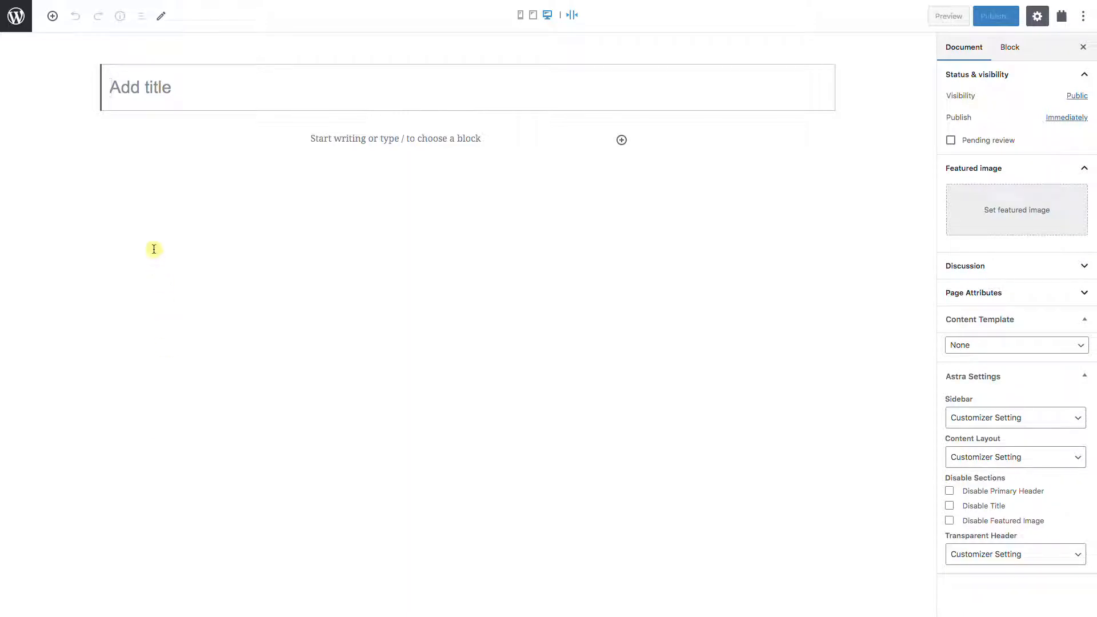
{"action": "type", "text": "Pagination"}
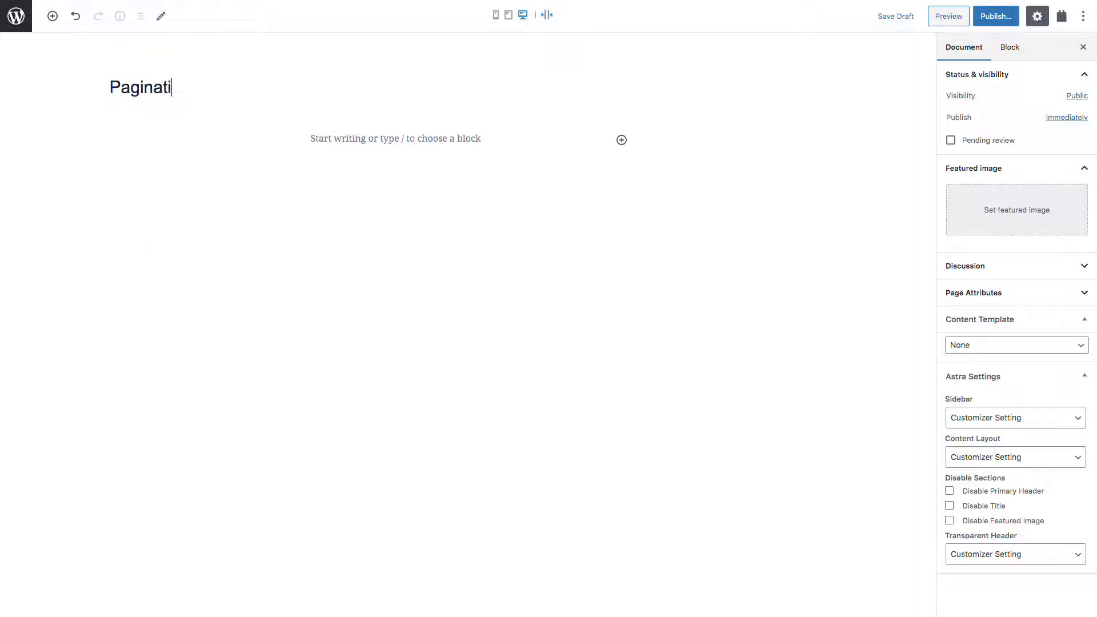
Insert a Toolset View block into the new Pagination page.
{"action": "left_click", "coordinate": [621, 140]}
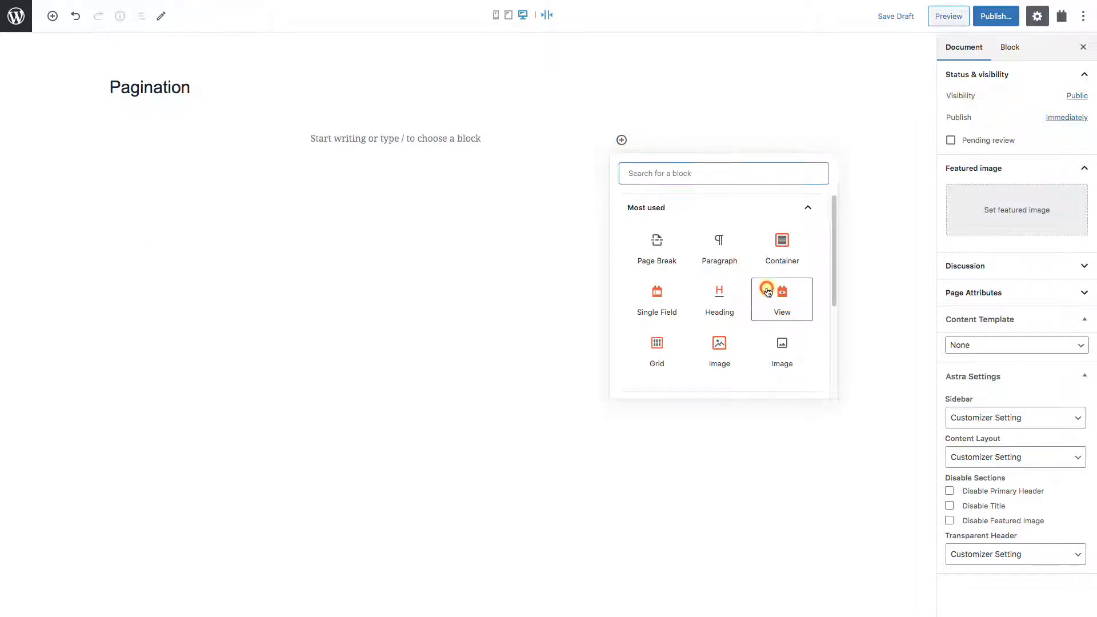
{"action": "left_click", "coordinate": [781, 298]}
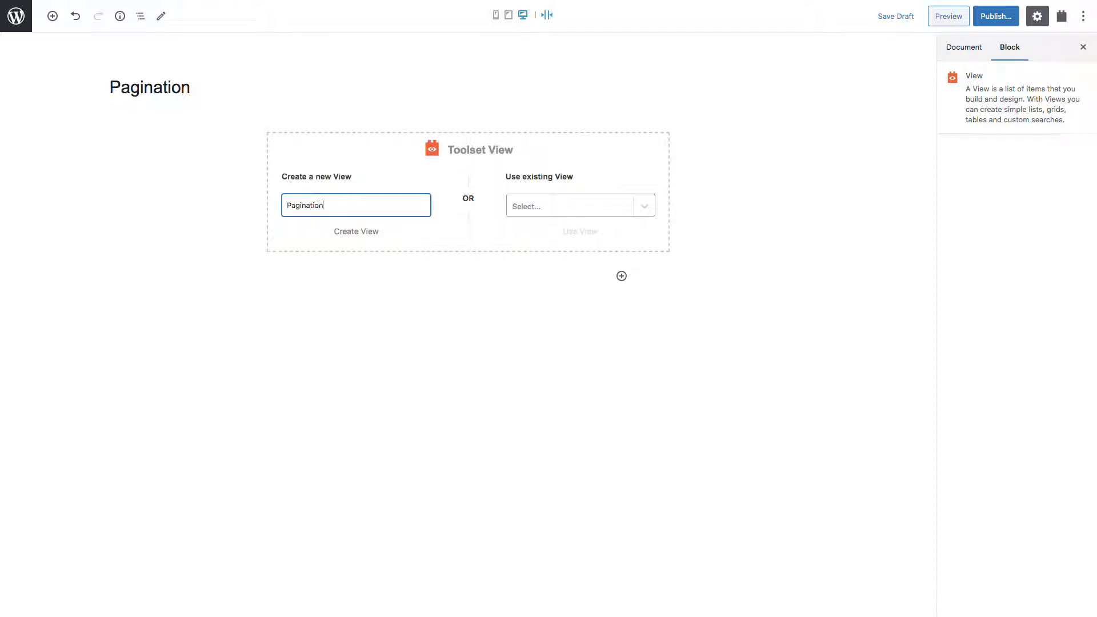
Create Pagination View 1 with pagination on, Unformatted loop style, listing Posts.
{"action": "left_click", "coordinate": [355, 231]}
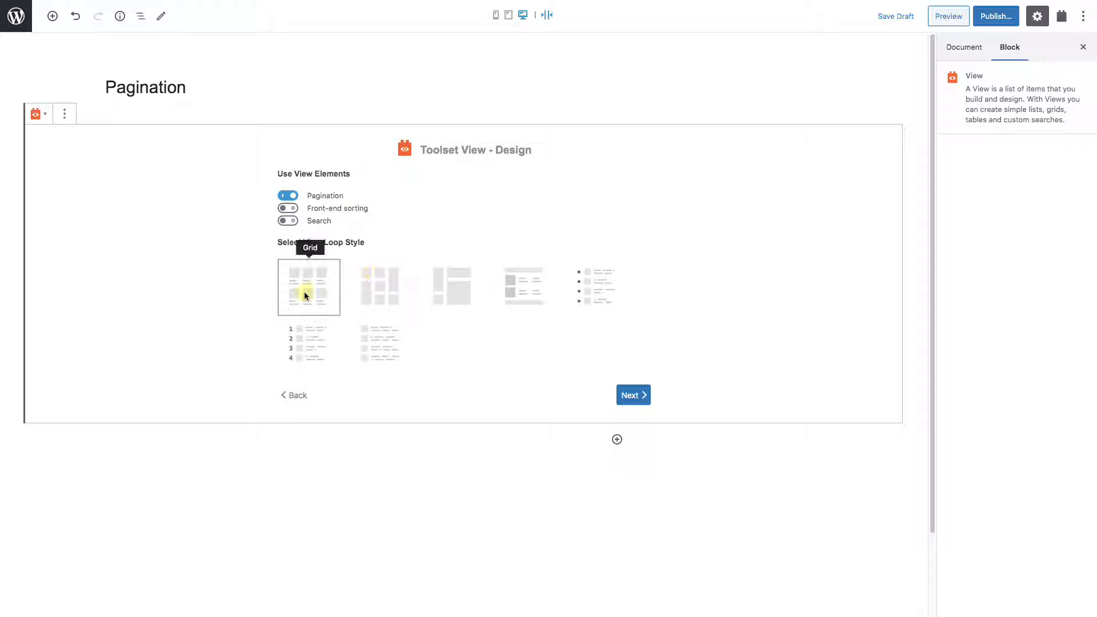
{"action": "left_click", "coordinate": [372, 341]}
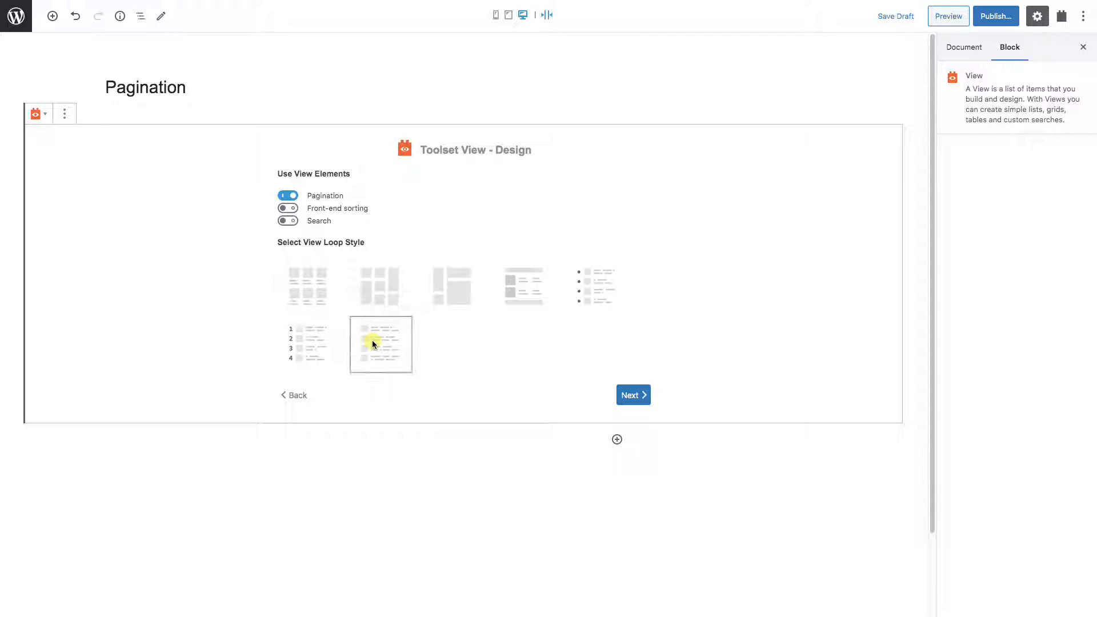
{"action": "left_click", "coordinate": [629, 396]}
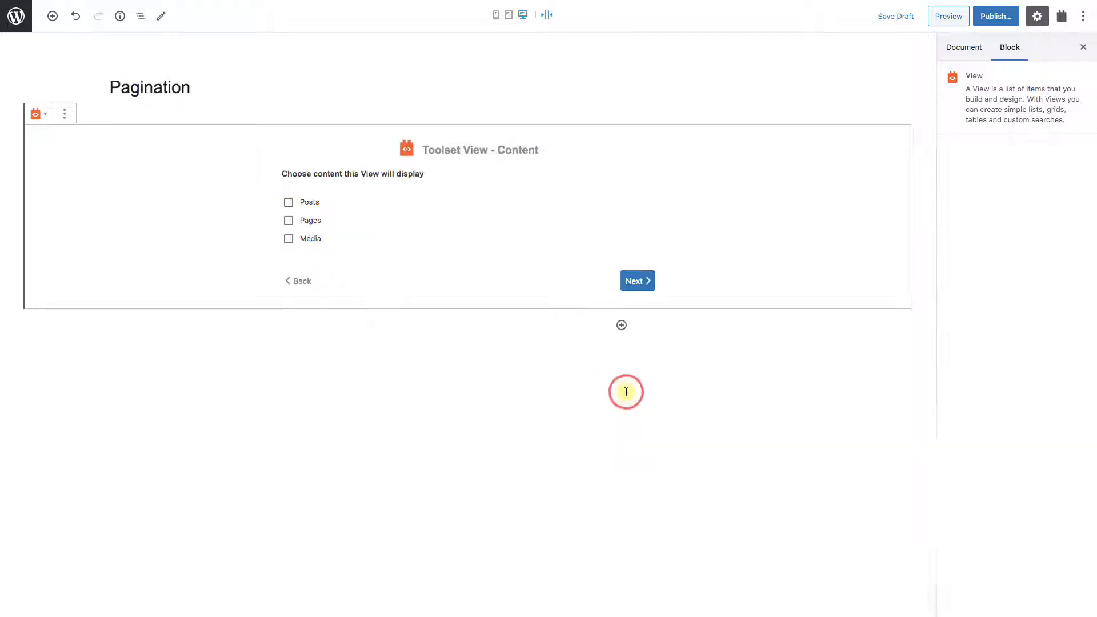
{"action": "left_click", "coordinate": [288, 201]}
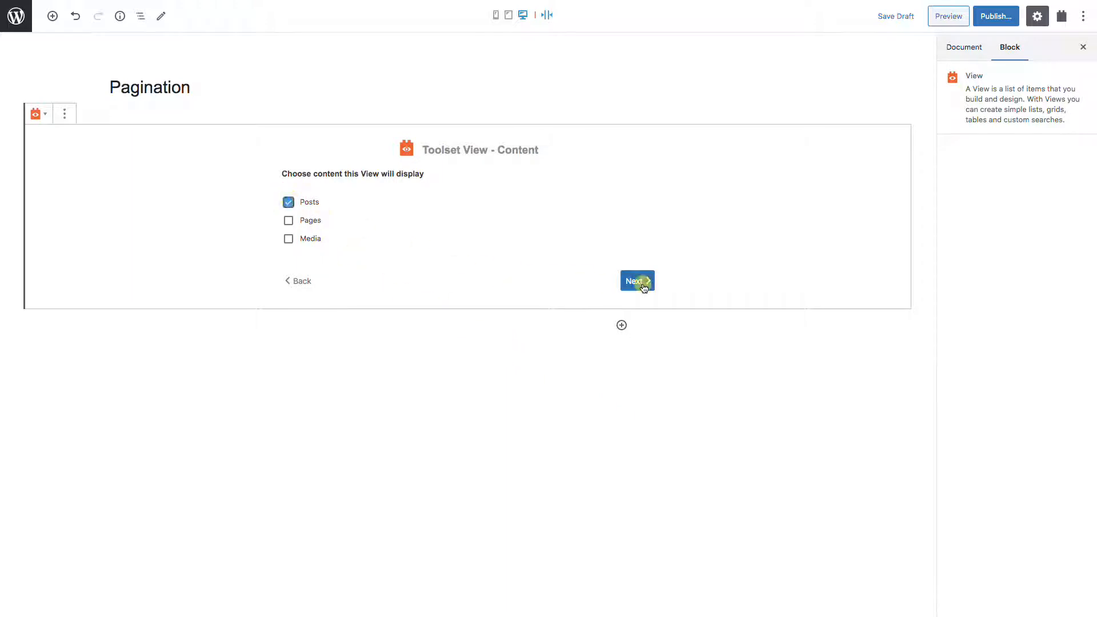
{"action": "left_click", "coordinate": [637, 280]}
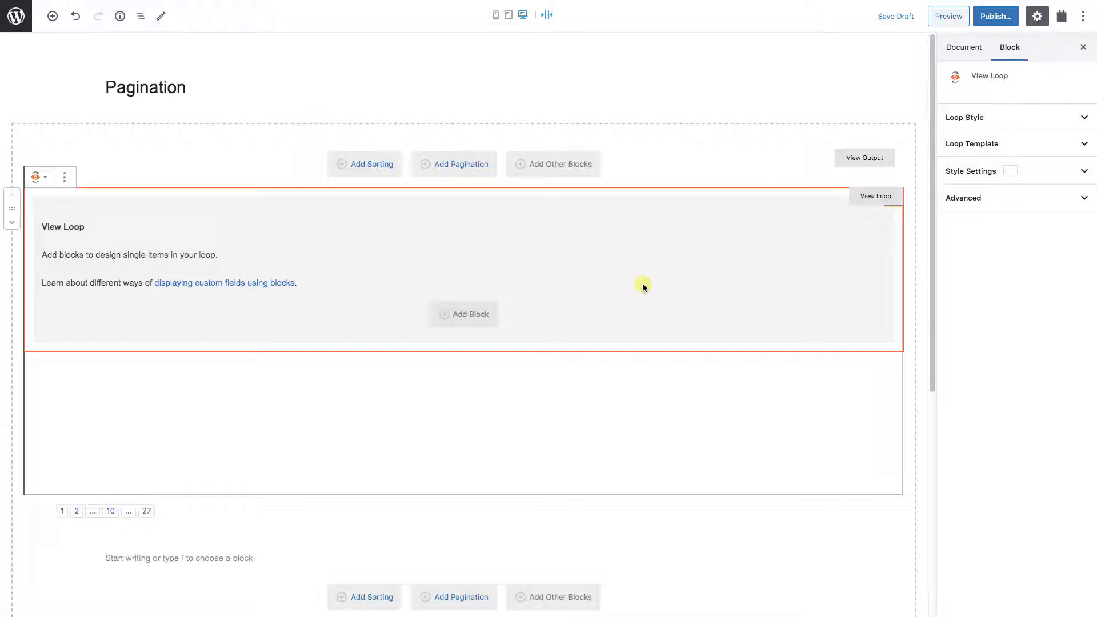
Add a container to the loop holding a dynamic heading sourced from each post's linked title.
{"action": "left_click", "coordinate": [471, 315]}
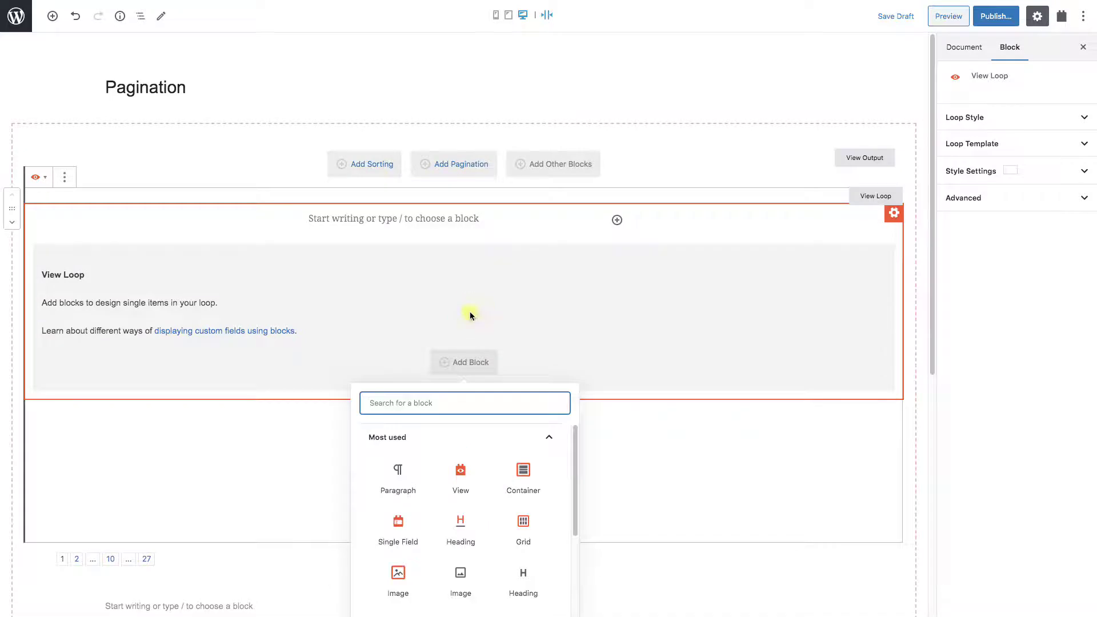
{"action": "left_click", "coordinate": [525, 469]}
{"action": "left_click", "coordinate": [464, 248]}
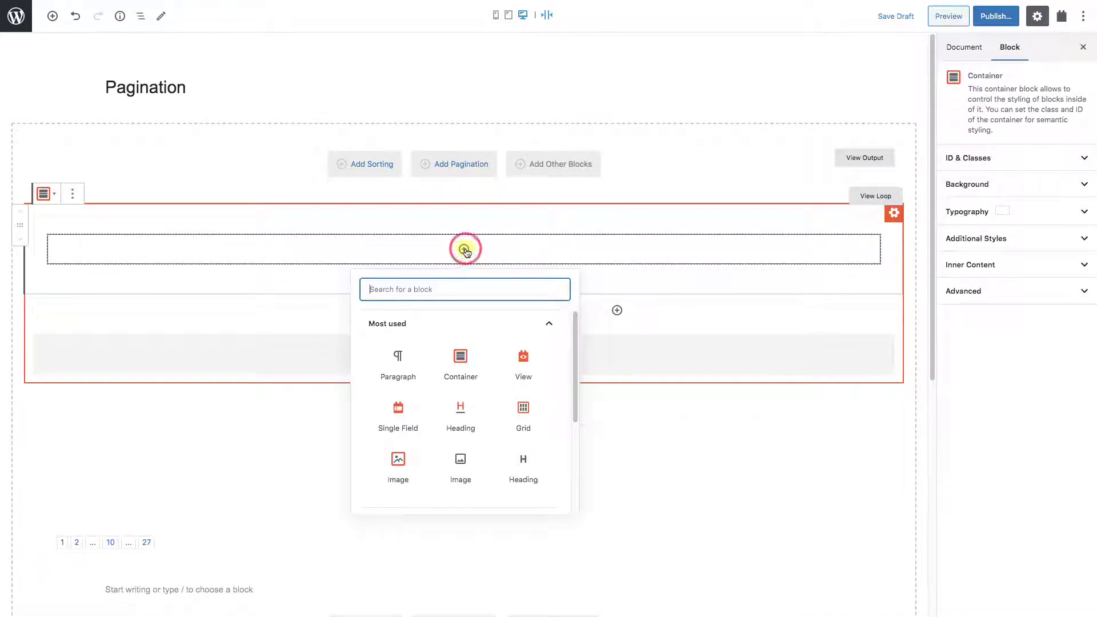
{"action": "left_click", "coordinate": [460, 411]}
{"action": "left_click", "coordinate": [955, 168]}
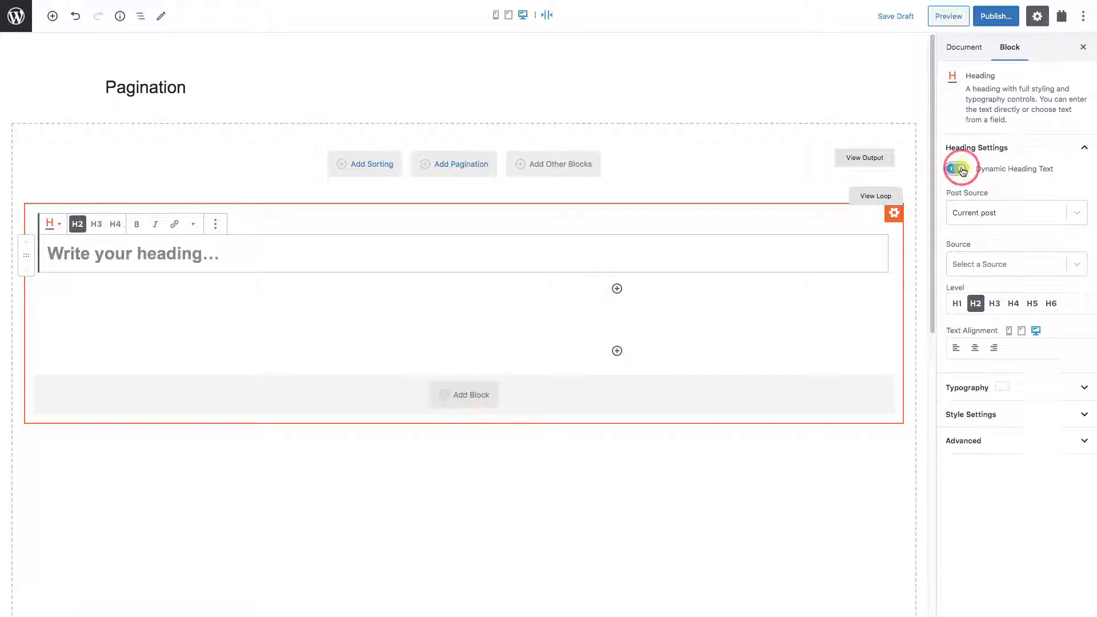
{"action": "left_click", "coordinate": [1003, 264]}
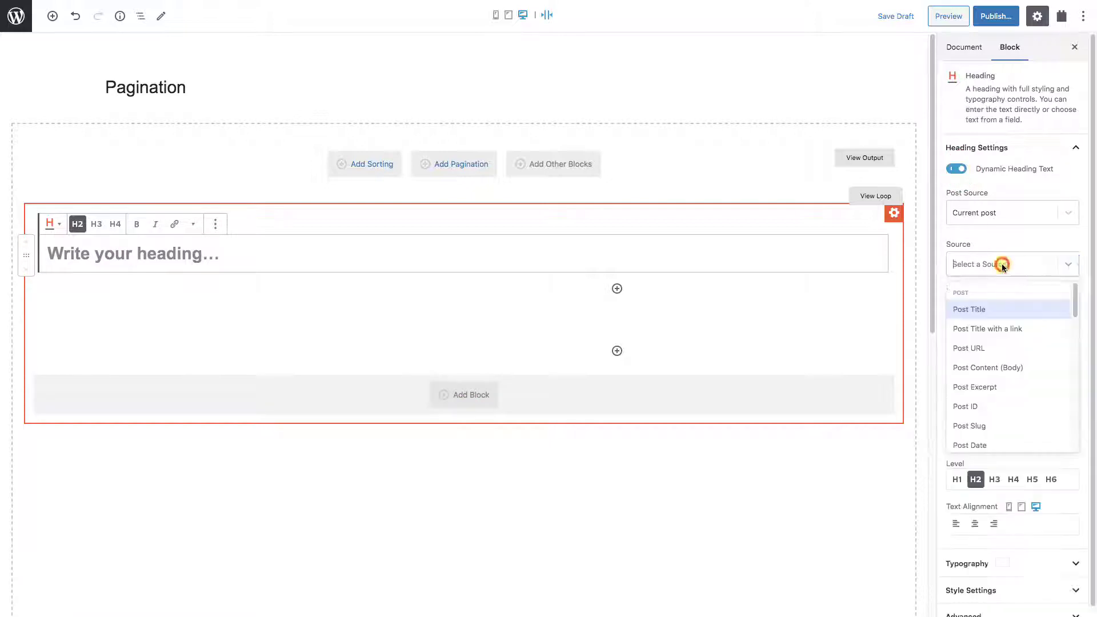
{"action": "left_click", "coordinate": [988, 329]}
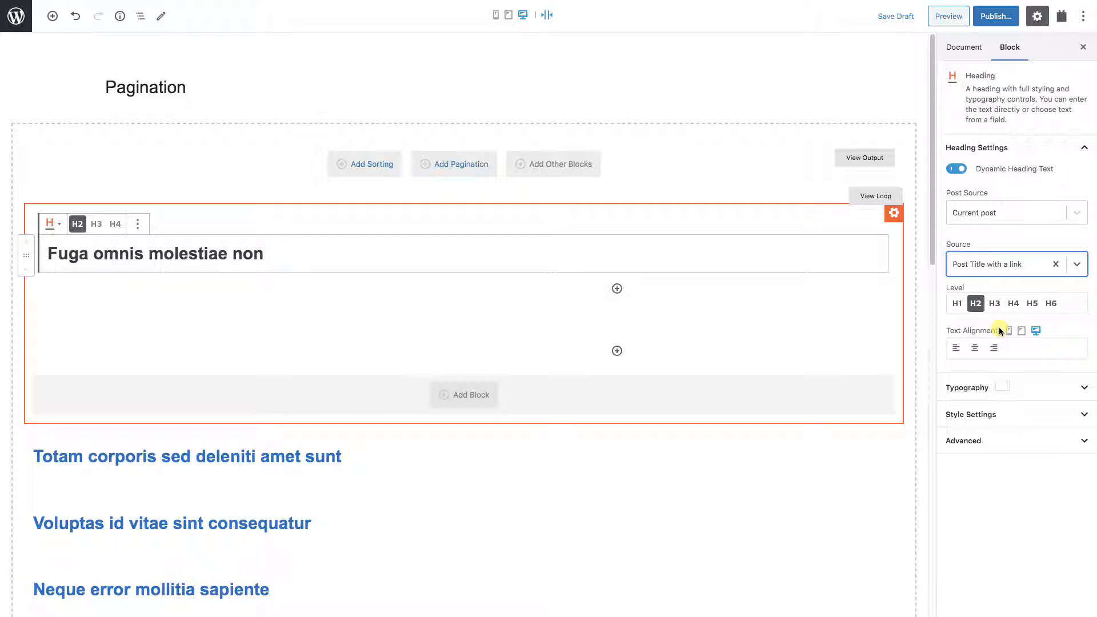
{"action": "left_click", "coordinate": [616, 290]}
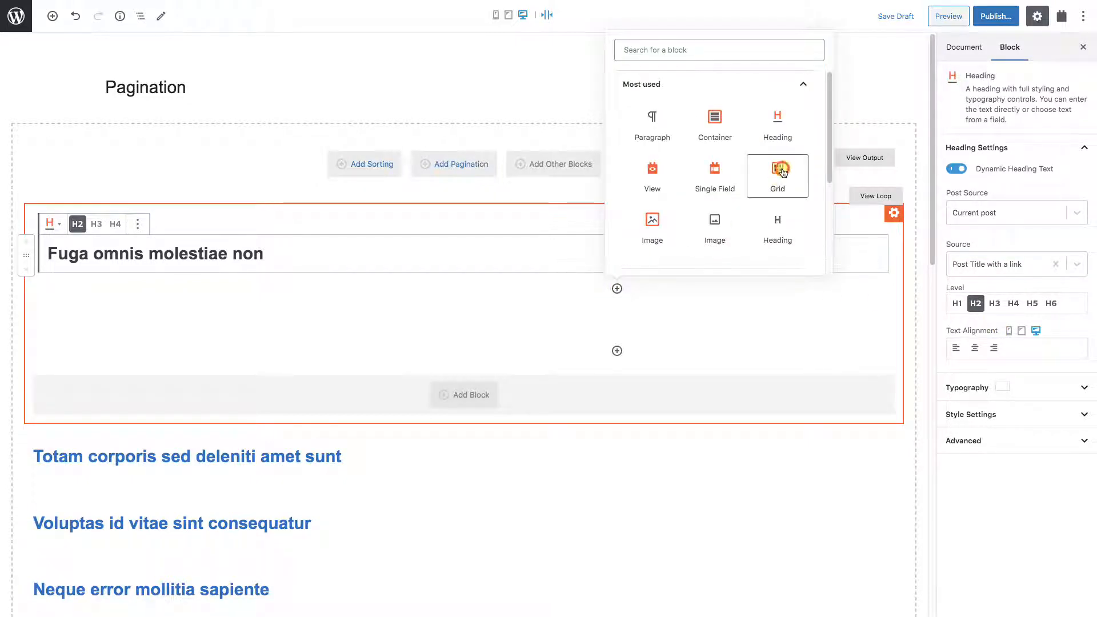
Insert a Two Columns 1:2 grid below the heading with a container in its left cell.
{"action": "left_click", "coordinate": [777, 174]}
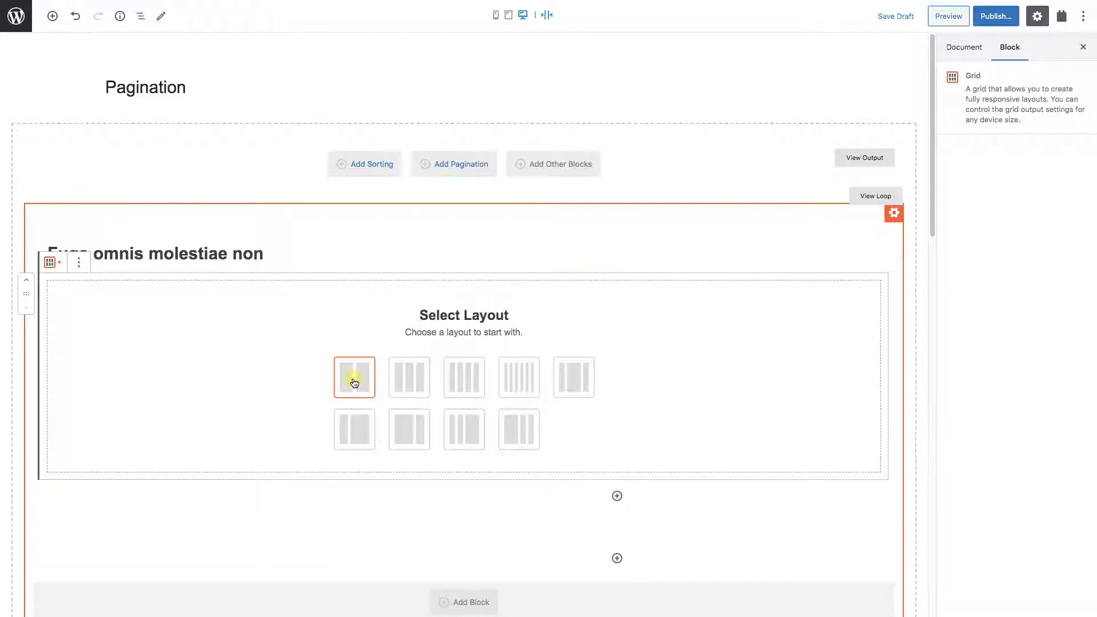
{"action": "left_click", "coordinate": [344, 425]}
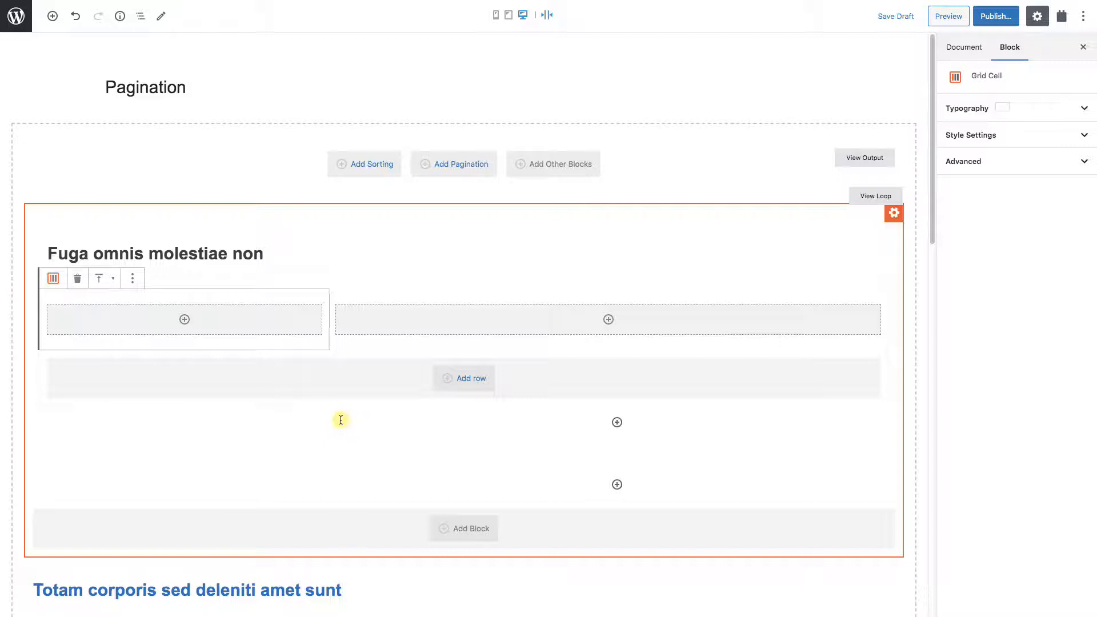
{"action": "left_click", "coordinate": [184, 319]}
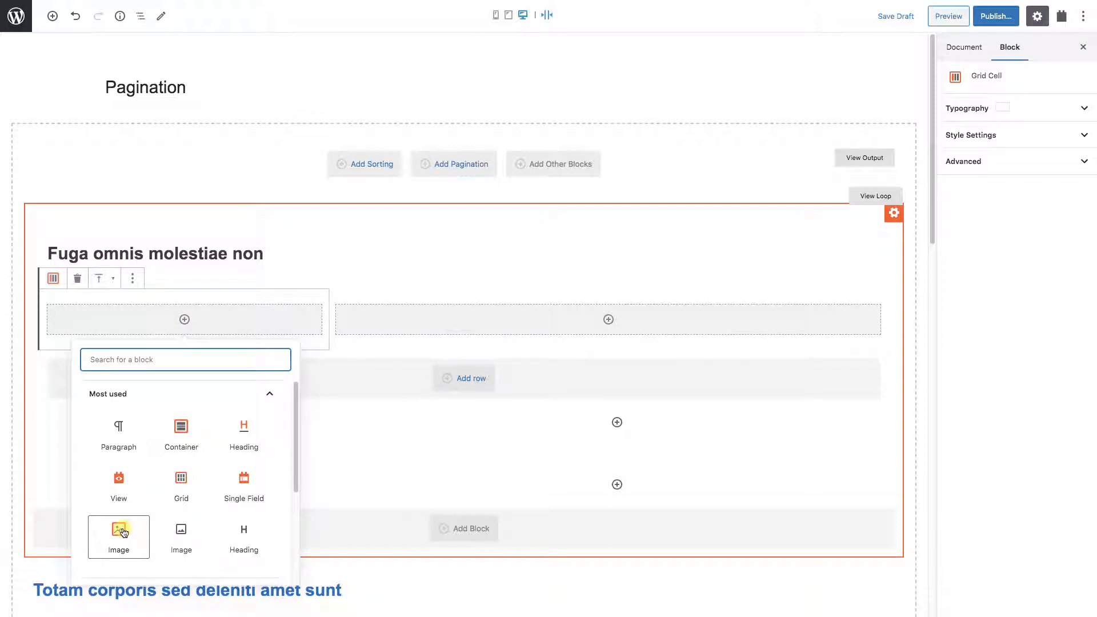
{"action": "left_click", "coordinate": [181, 433]}
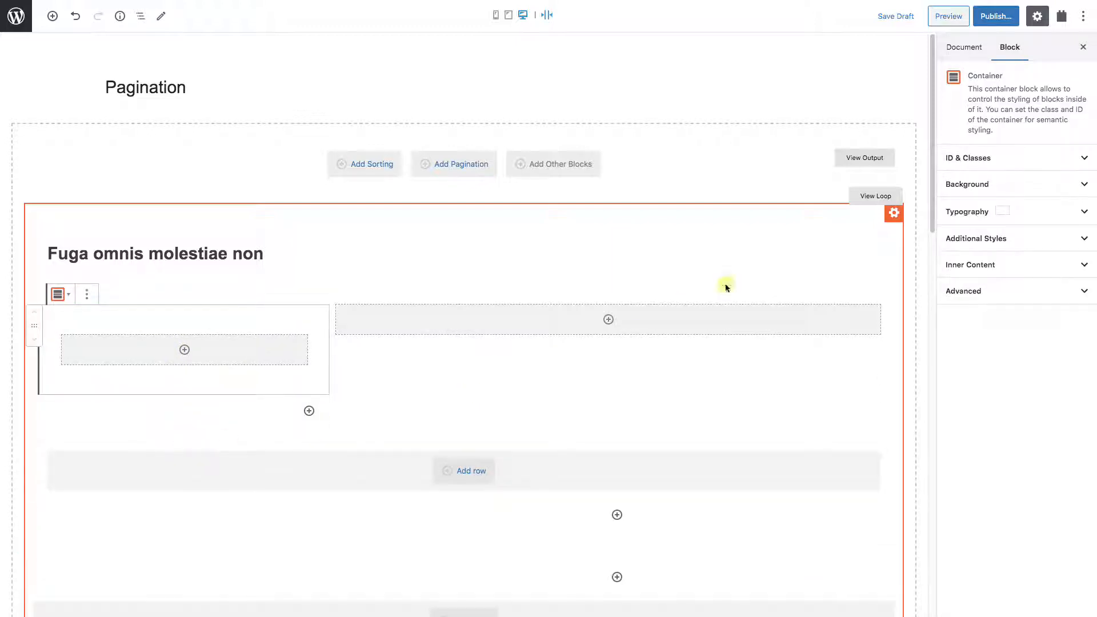
Set the container background to Image with dynamic Featured Image Data as its source.
{"action": "left_click", "coordinate": [986, 184]}
{"action": "left_click", "coordinate": [976, 222]}
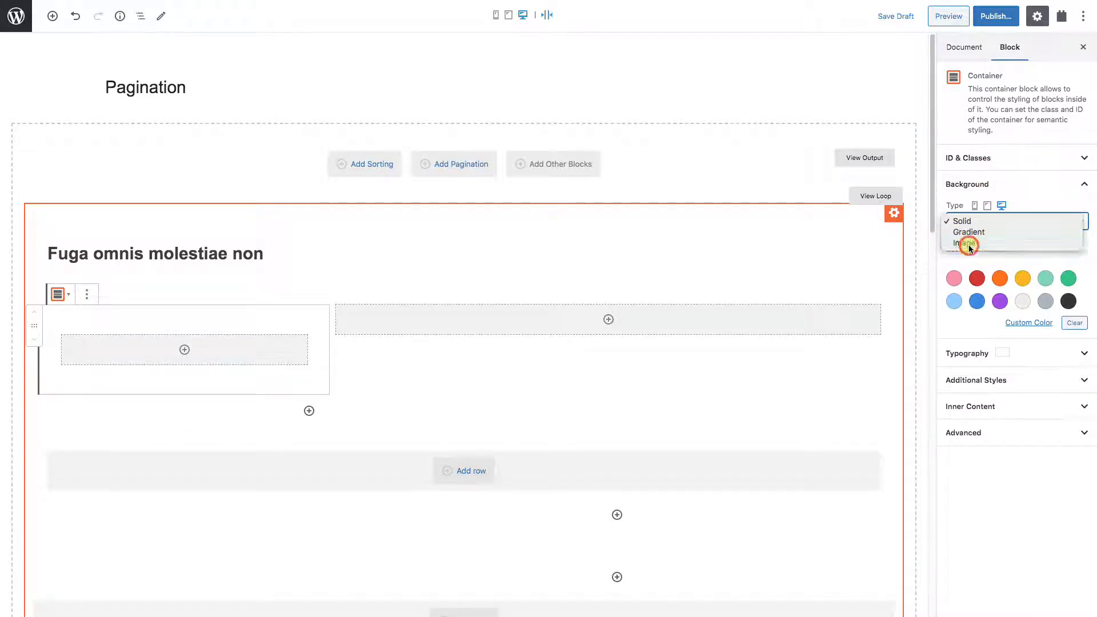
{"action": "left_click", "coordinate": [969, 244]}
{"action": "left_click", "coordinate": [958, 249]}
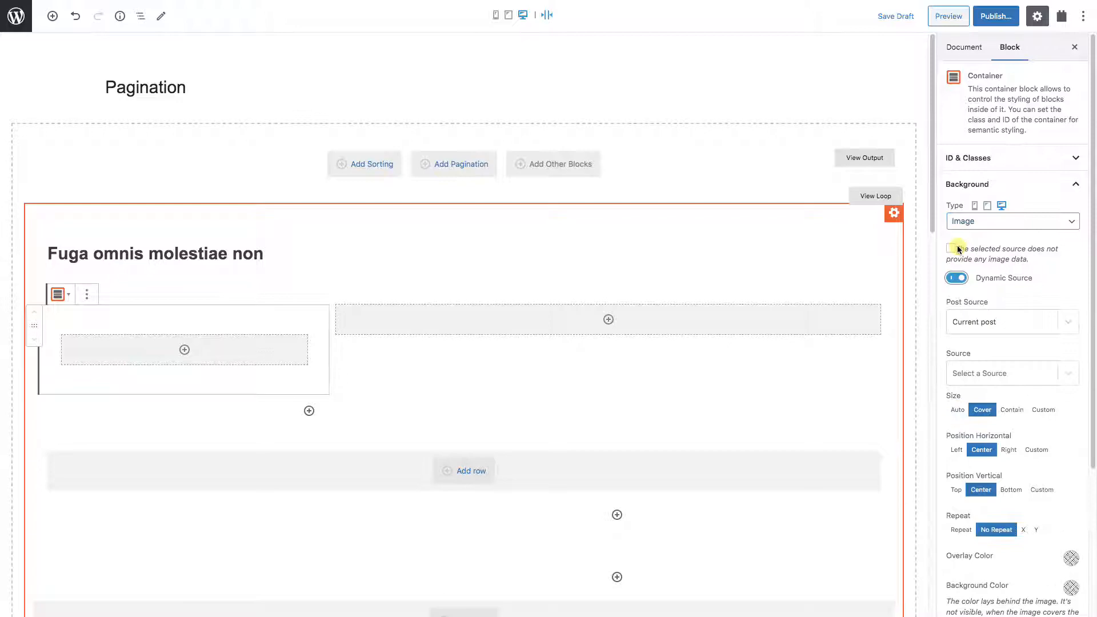
{"action": "left_click", "coordinate": [984, 374]}
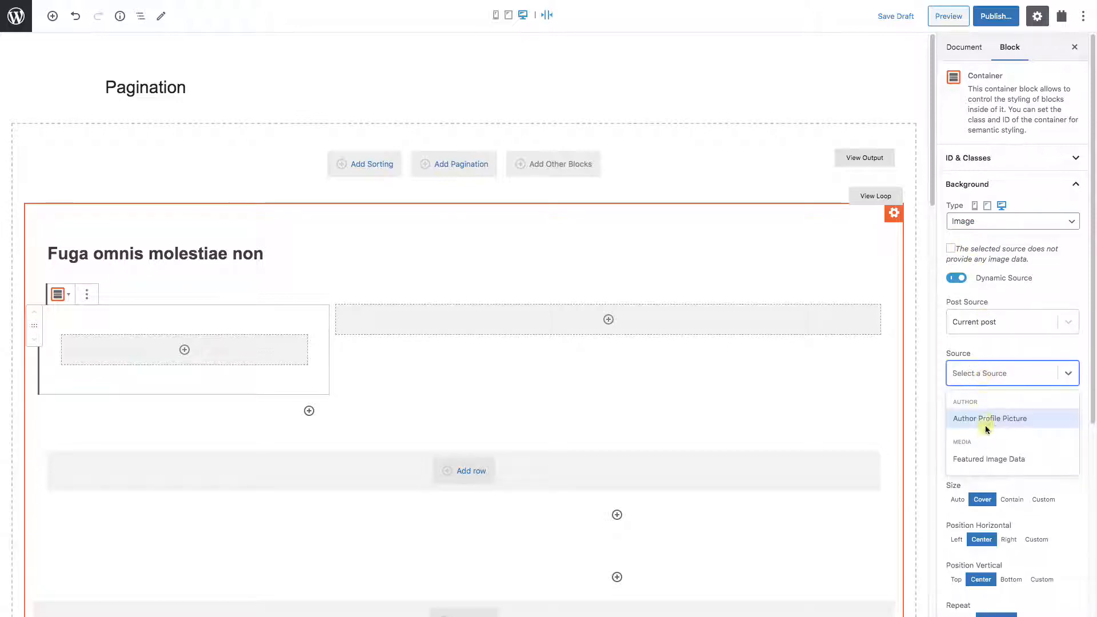
{"action": "left_click", "coordinate": [988, 458]}
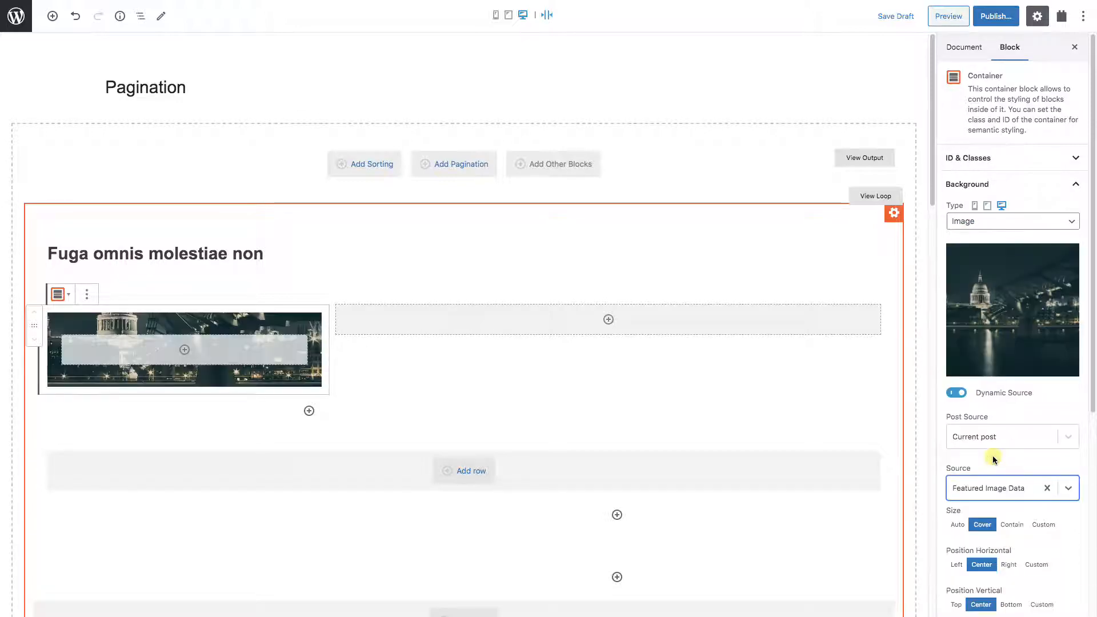
{"action": "scroll", "coordinate": [1011, 386], "scroll_direction": "down", "scroll_amount": 5}
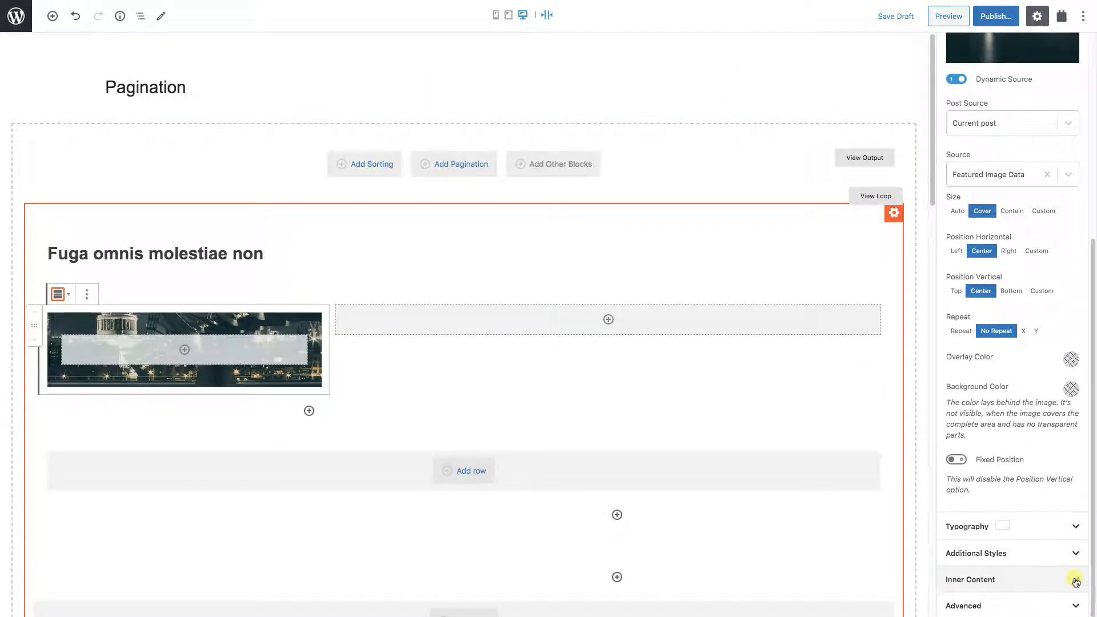
Give the featured-image container a 120 px minimum height under Inner Content.
{"action": "left_click", "coordinate": [1075, 582]}
{"action": "left_click_drag", "start_coordinate": [1090, 524], "coordinate": [1092, 600]}
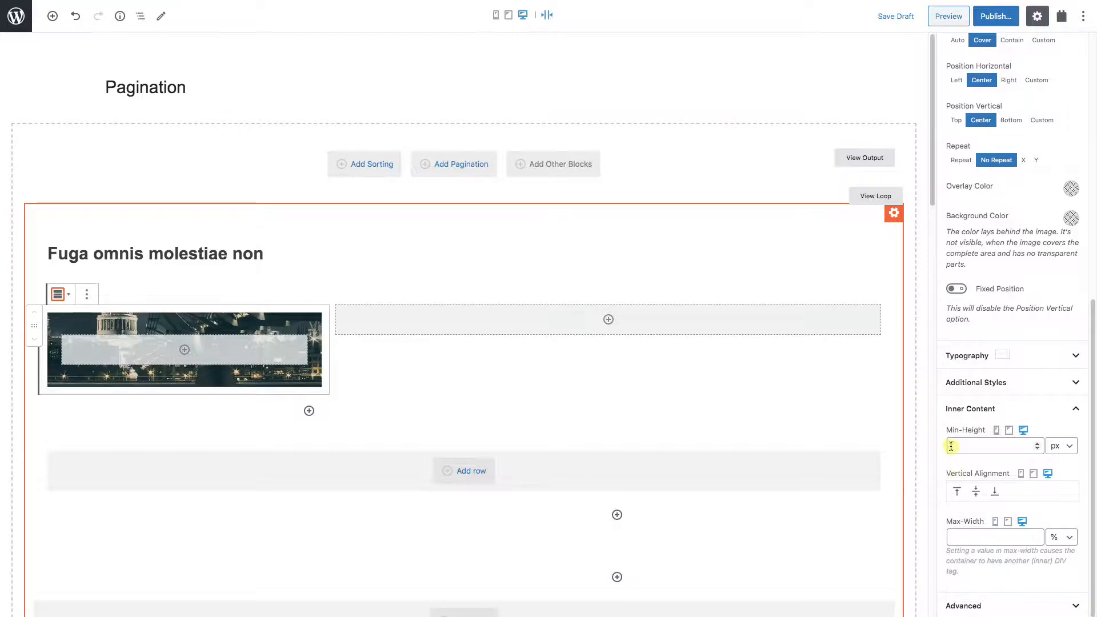
{"action": "left_click", "coordinate": [985, 447]}
{"action": "type", "text": "120"}
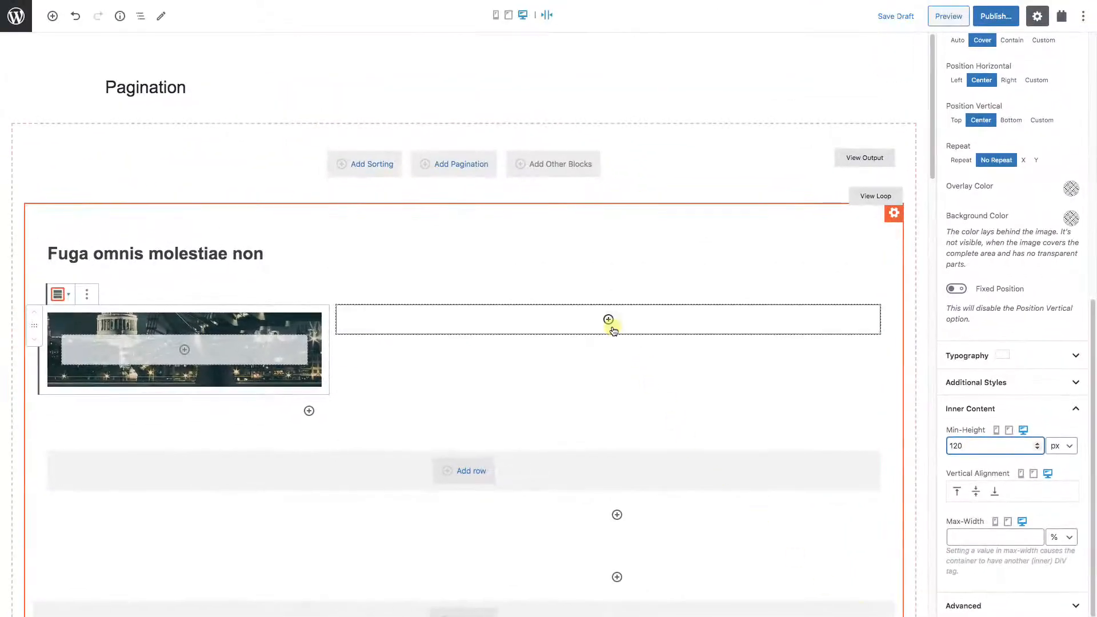
Show each post's standard Post Excerpt field, 70 words long, in the right column.
{"action": "left_click", "coordinate": [608, 318]}
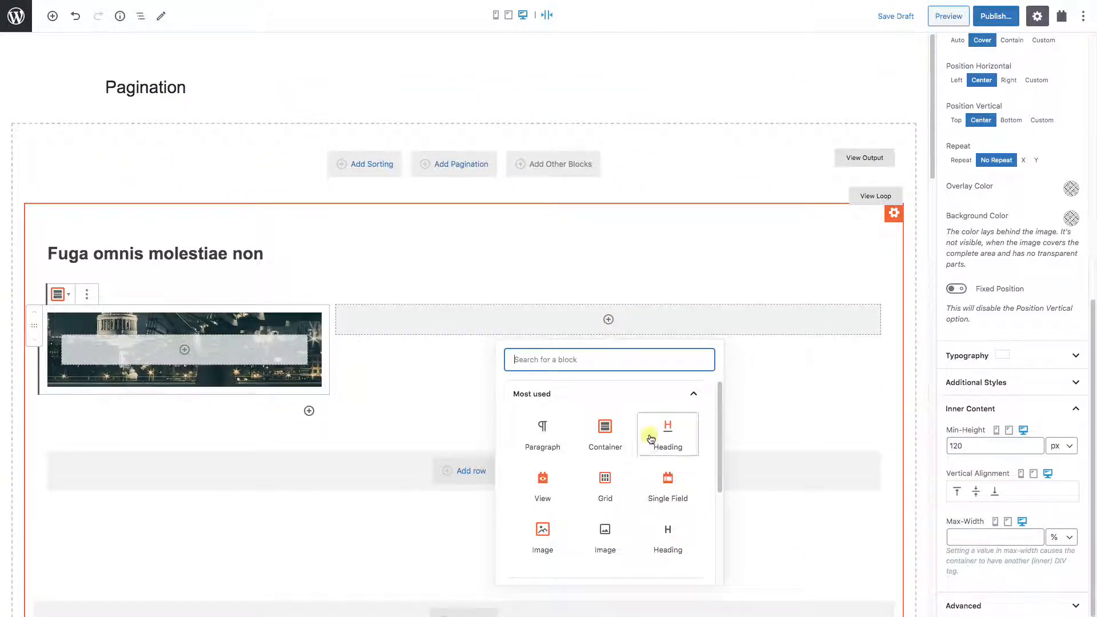
{"action": "left_click", "coordinate": [668, 484]}
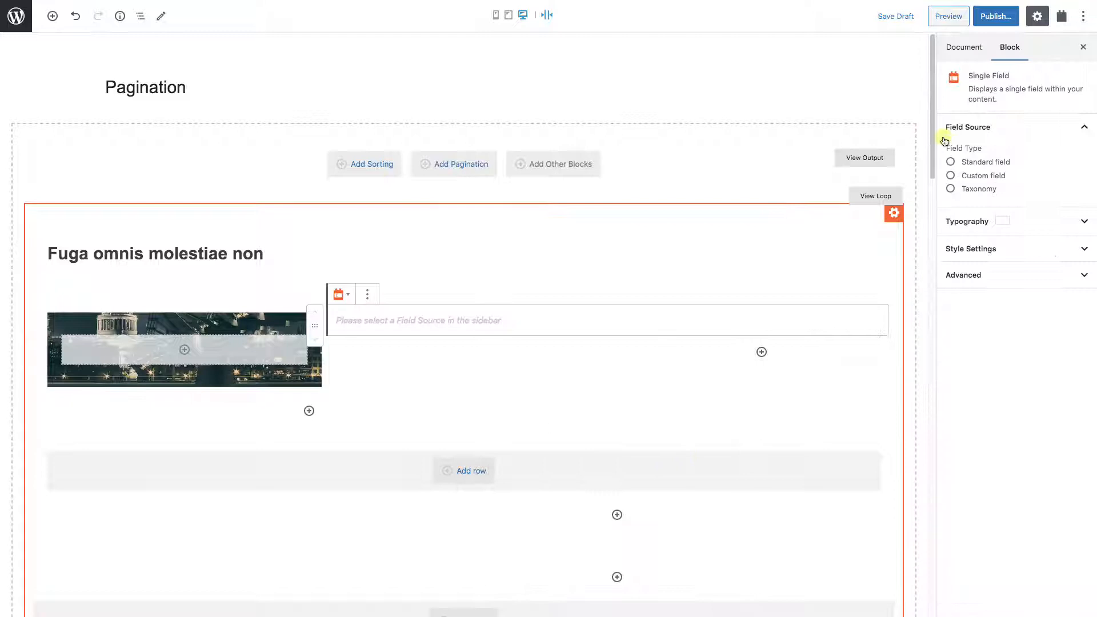
{"action": "left_click", "coordinate": [951, 161]}
{"action": "left_click", "coordinate": [972, 282]}
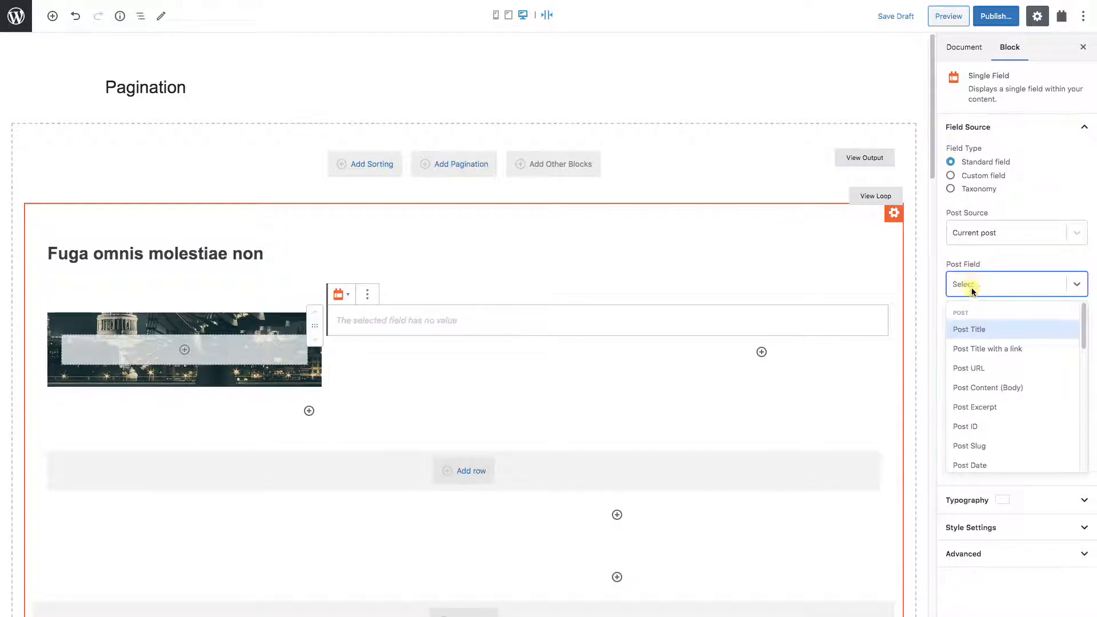
{"action": "left_click", "coordinate": [994, 409]}
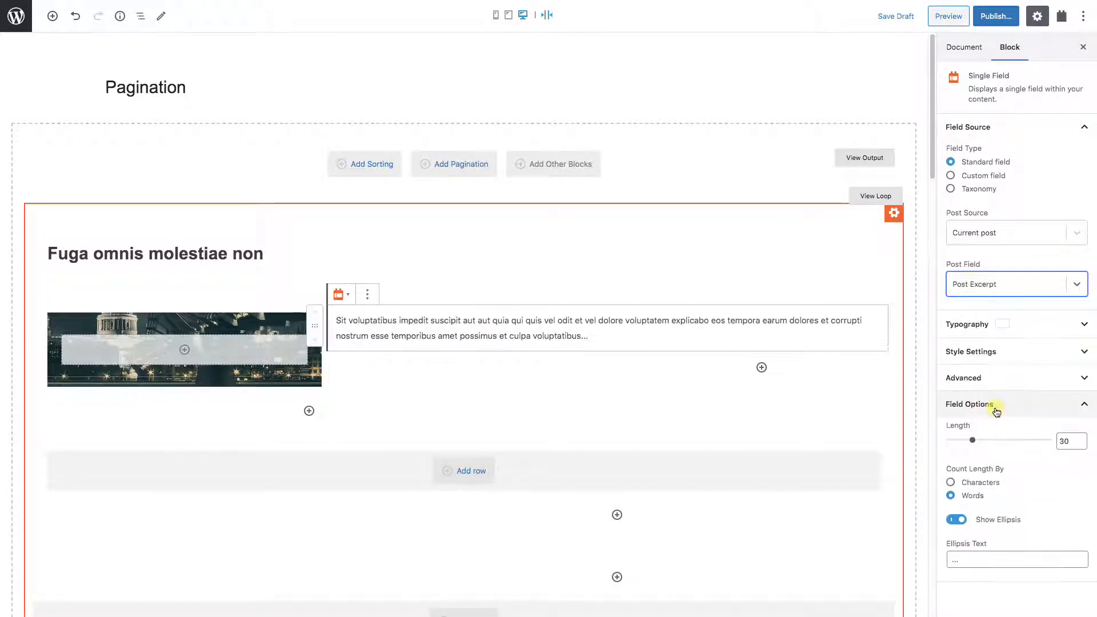
{"action": "left_click", "coordinate": [1068, 441]}
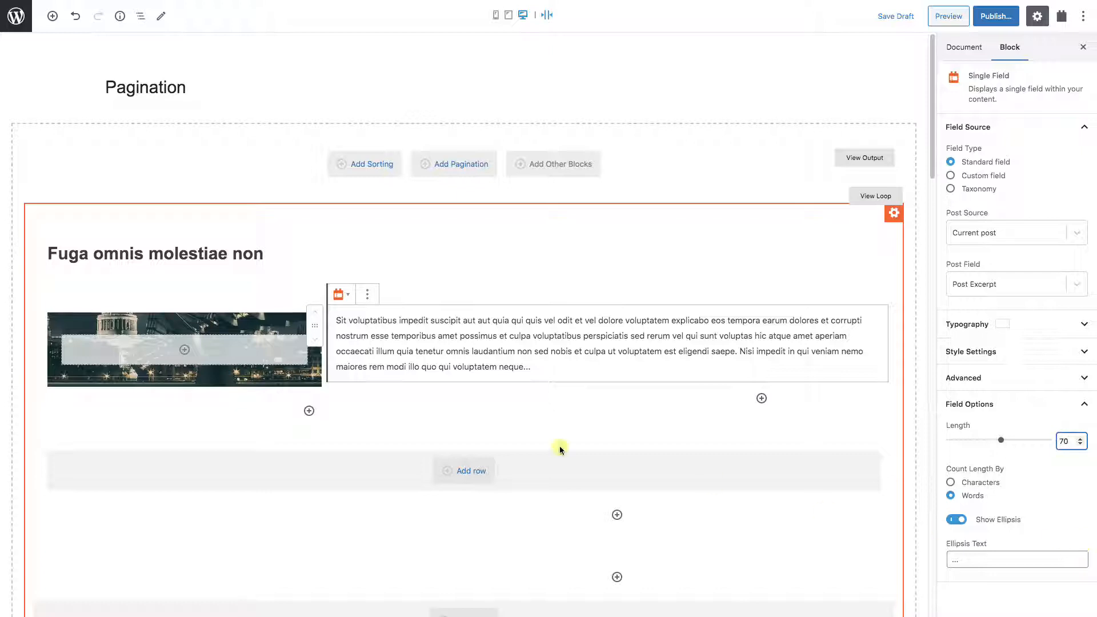
{"action": "mouse_move", "coordinate": [329, 399]}
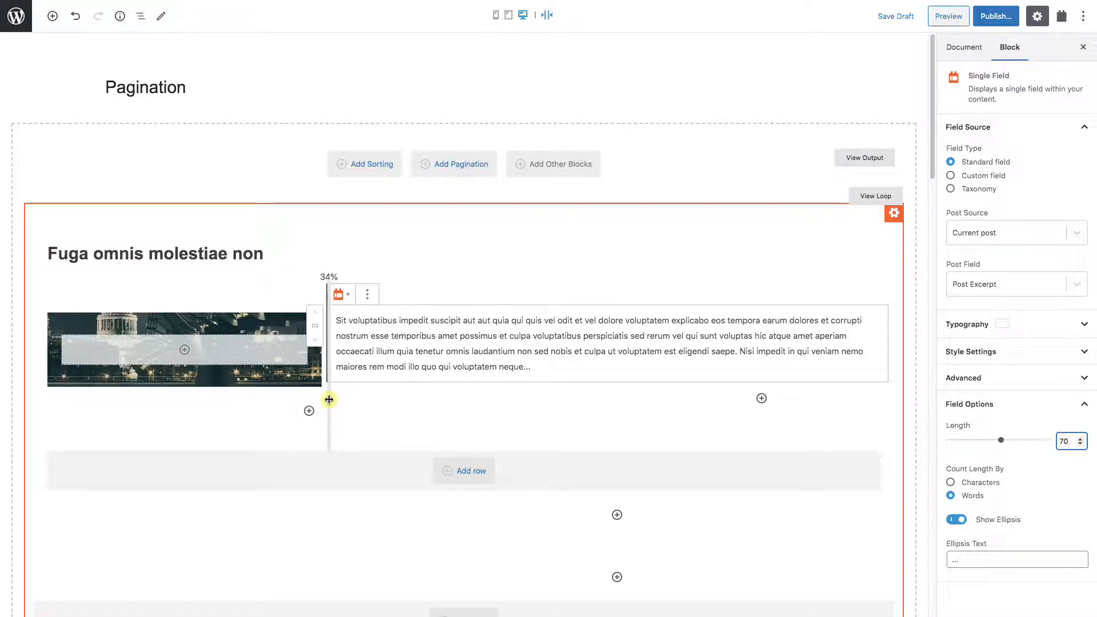
Drag the column divider to narrow the image column to about 20%.
{"action": "left_click_drag", "start_coordinate": [328, 399], "coordinate": [240, 400]}
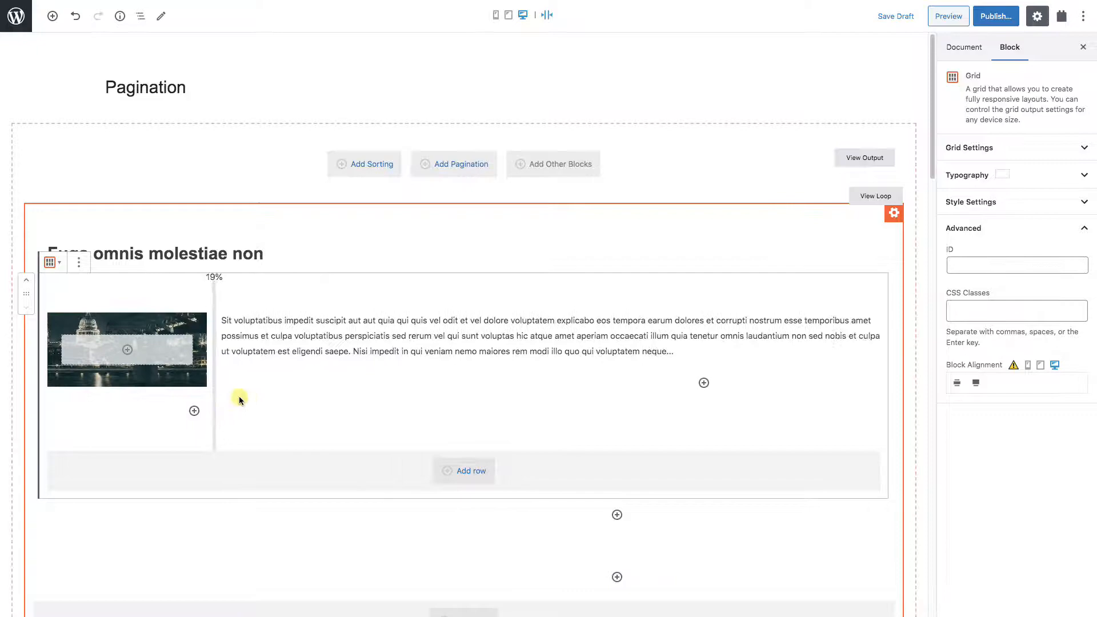
{"action": "left_click_drag", "start_coordinate": [213, 294], "coordinate": [218, 297]}
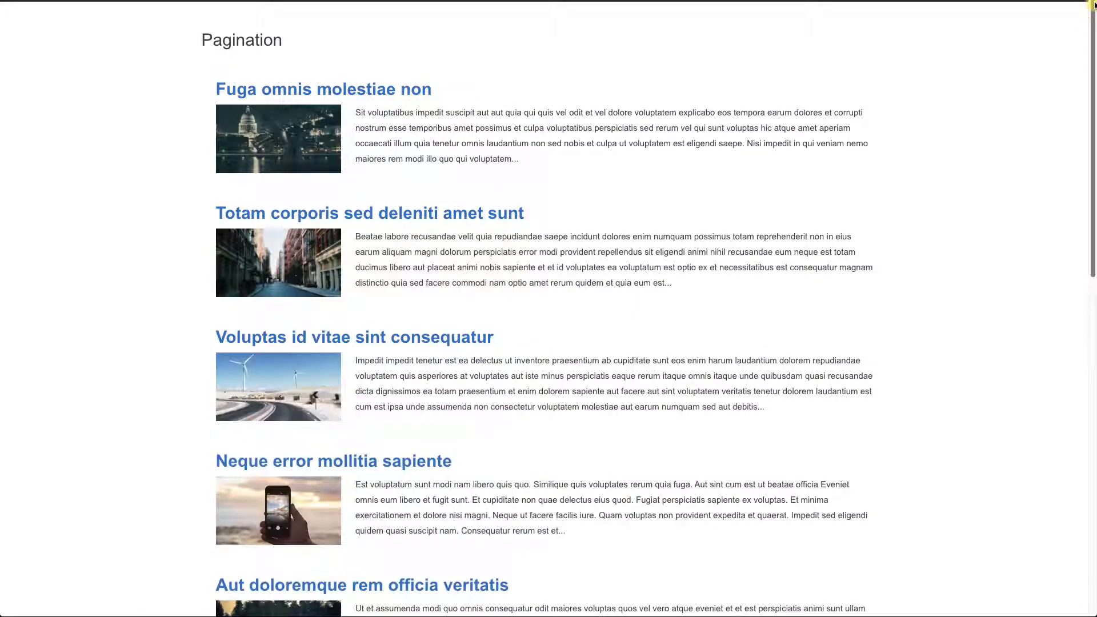
{"action": "left_click_drag", "start_coordinate": [1094, 10], "coordinate": [1086, 51]}
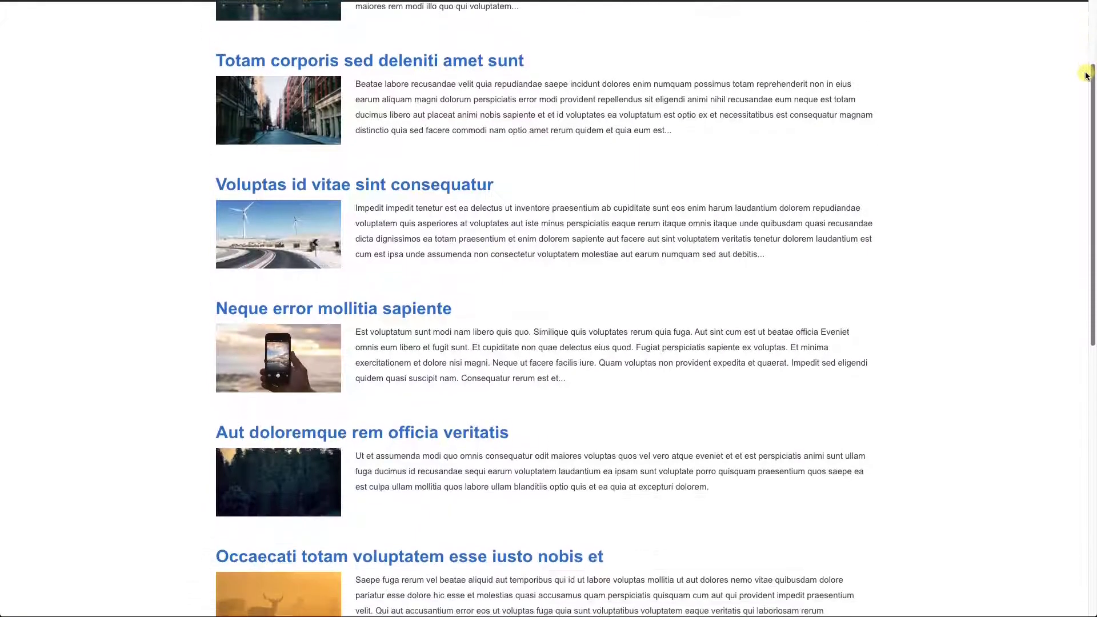
{"action": "mouse_move", "coordinate": [1086, 76]}
{"action": "left_mouse_down"}
{"action": "mouse_move", "coordinate": [1041, 286]}
{"action": "mouse_move", "coordinate": [1040, 364]}
{"action": "left_mouse_up"}
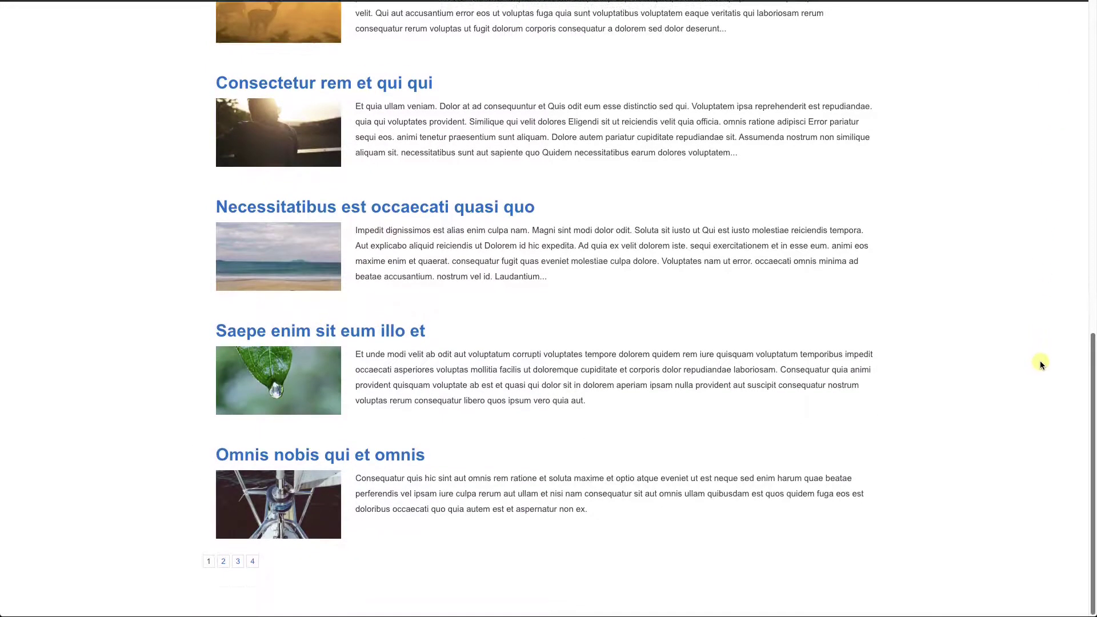
Load page 2 of the published image-and-excerpt post list.
{"action": "left_click", "coordinate": [223, 563]}
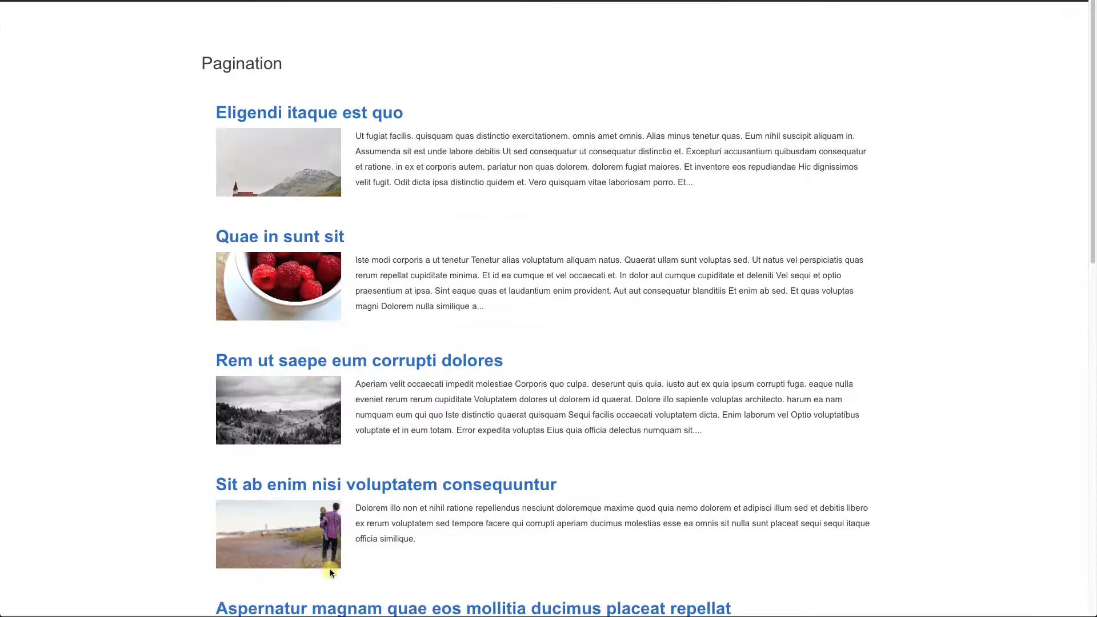
{"action": "scroll", "coordinate": [328, 560], "scroll_direction": "down", "scroll_amount": 10}
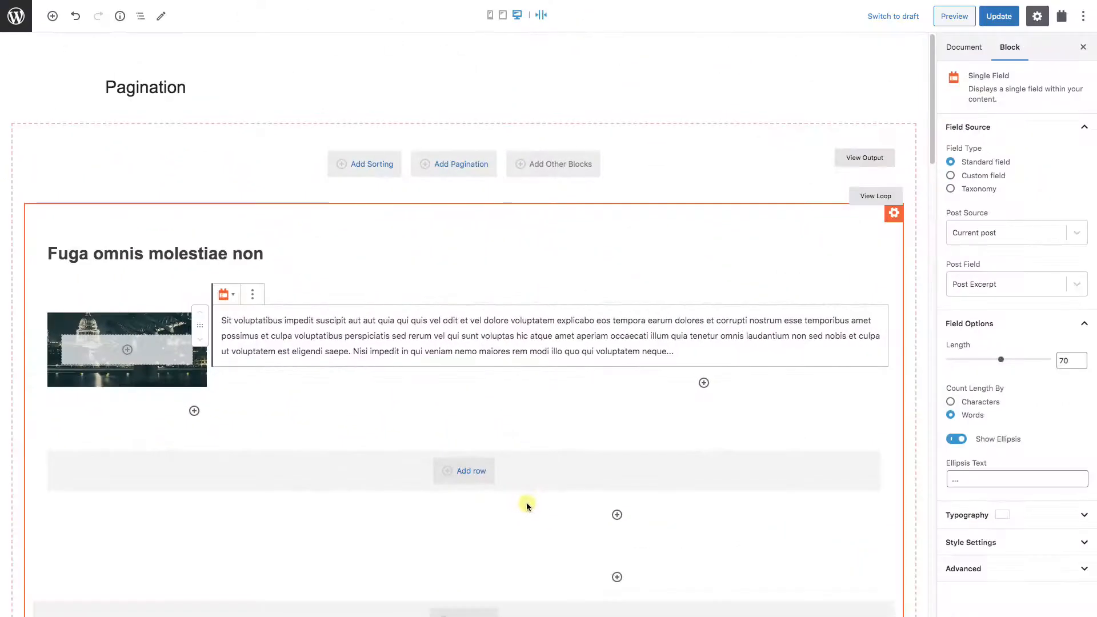
Select the View's Pagination block via Block navigation and set Items Per Page to 3.
{"action": "left_click", "coordinate": [144, 17]}
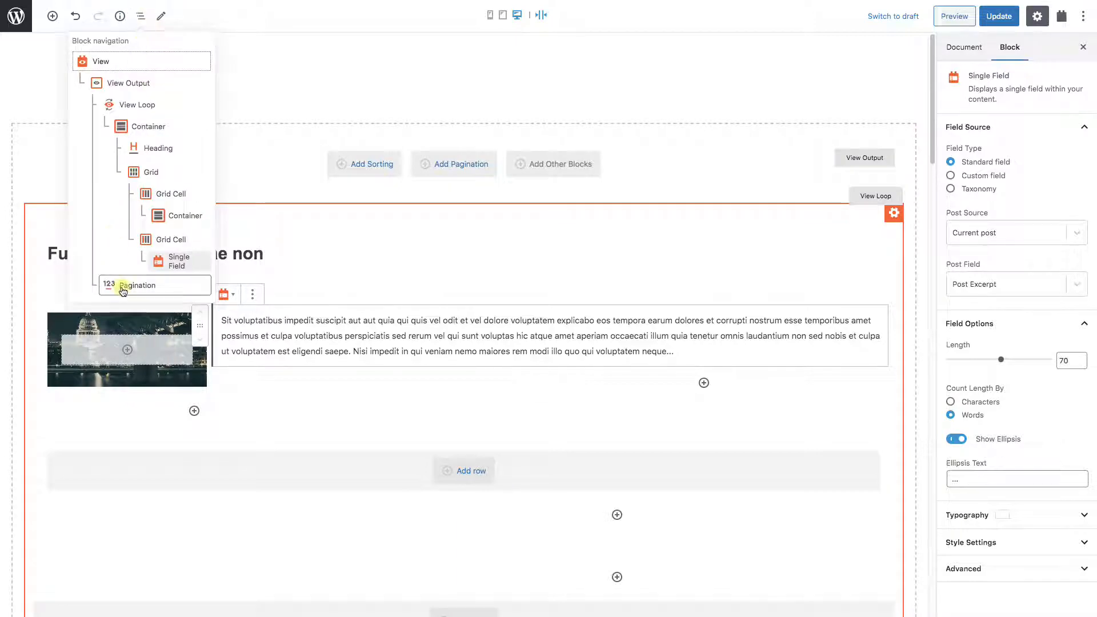
{"action": "left_click", "coordinate": [136, 285]}
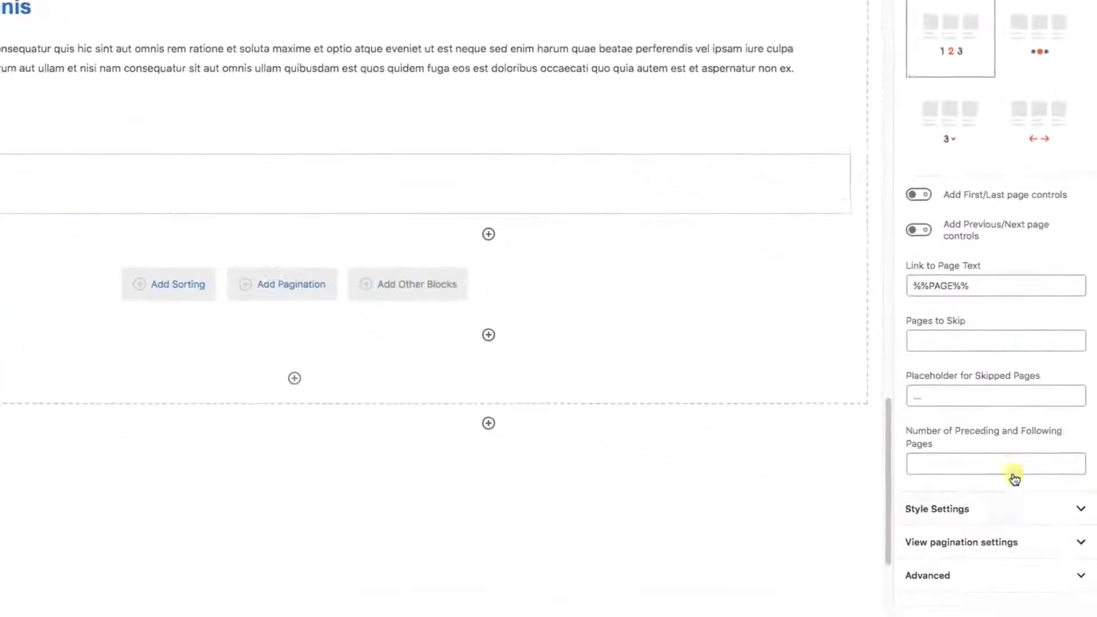
{"action": "left_click", "coordinate": [1080, 541]}
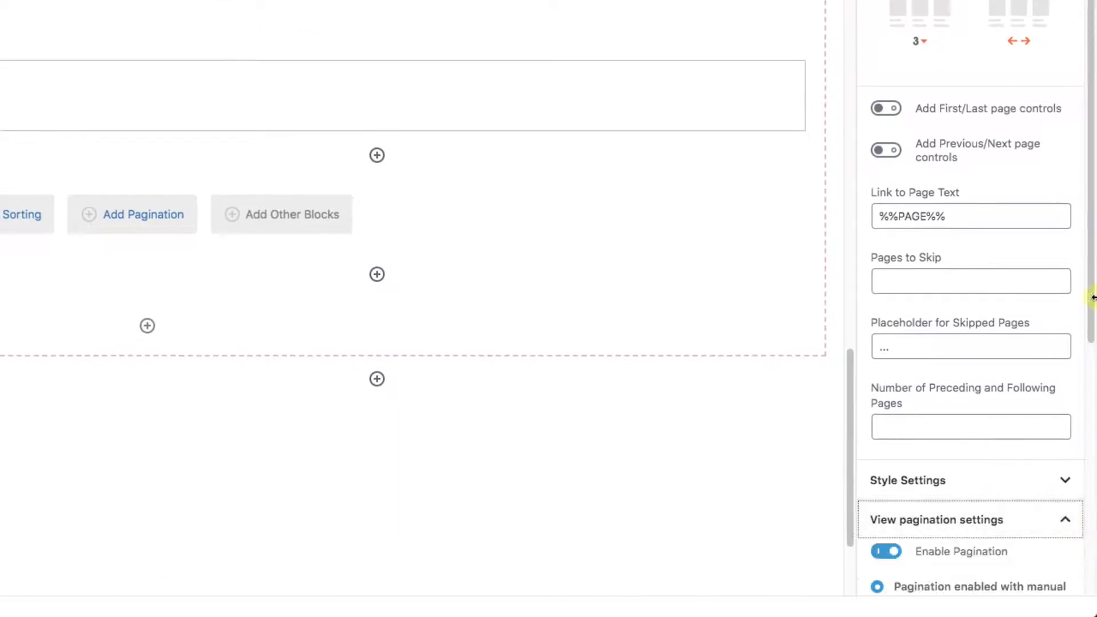
{"action": "scroll", "coordinate": [968, 429], "scroll_direction": "down", "scroll_amount": 5}
{"action": "left_click", "coordinate": [943, 520]}
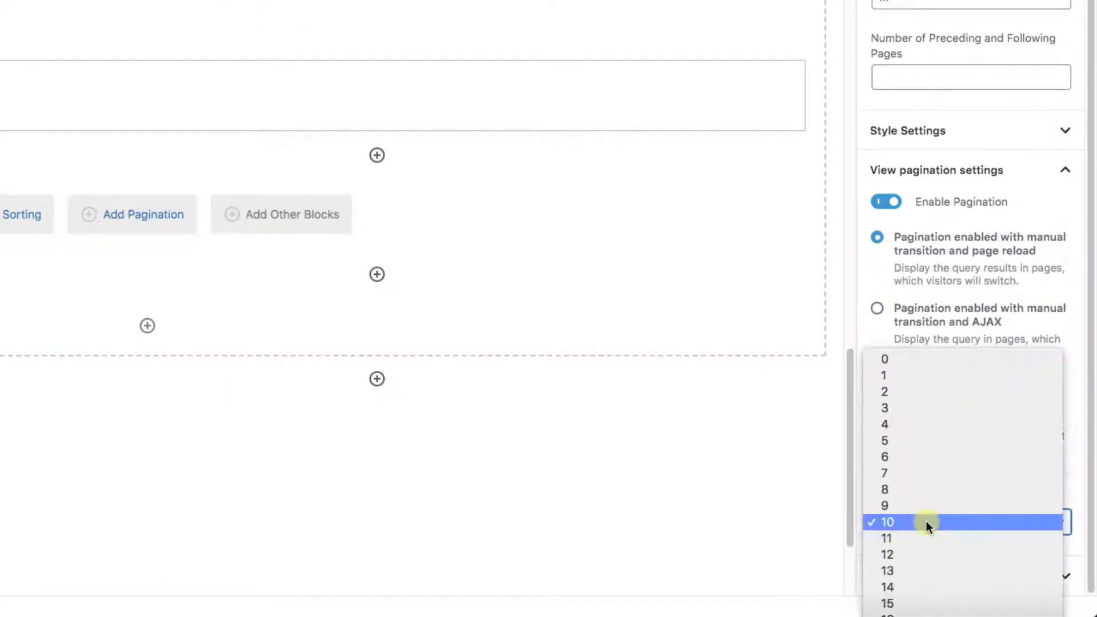
{"action": "left_click", "coordinate": [907, 407]}
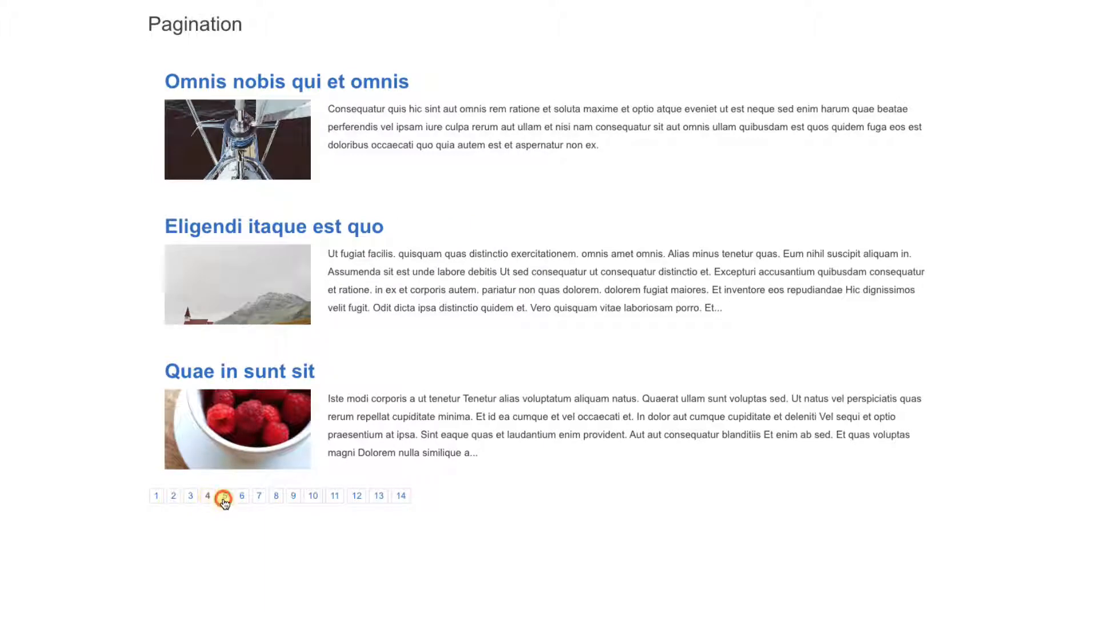
View page 5 of the posts on the live page before returning to the Pagination block settings.
{"action": "left_click", "coordinate": [224, 497]}
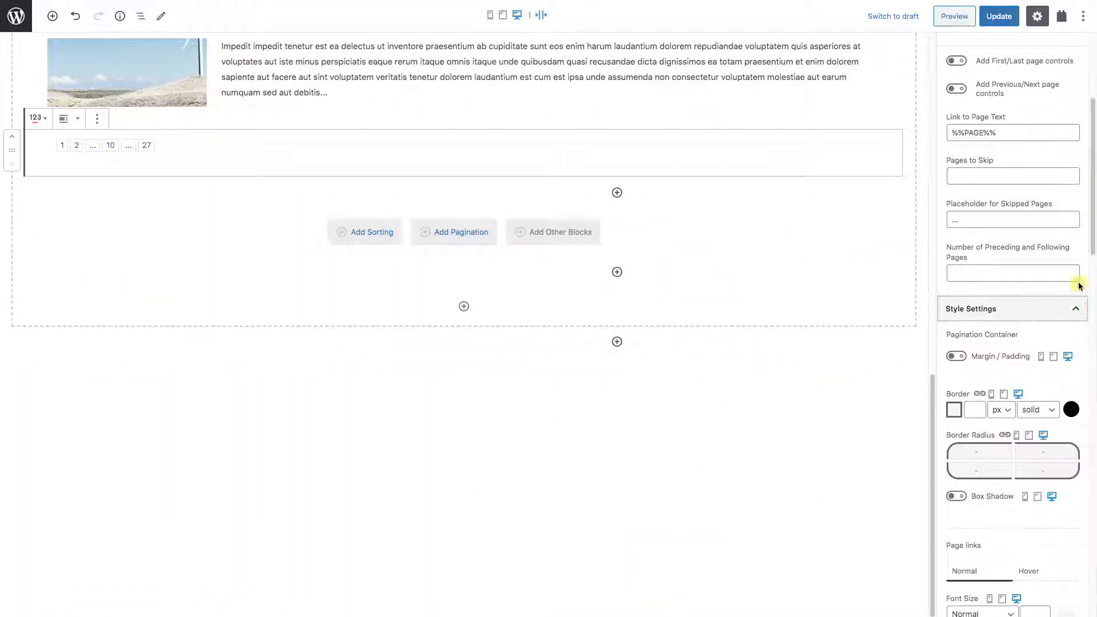
{"action": "left_click_drag", "start_coordinate": [1090, 233], "coordinate": [1090, 291]}
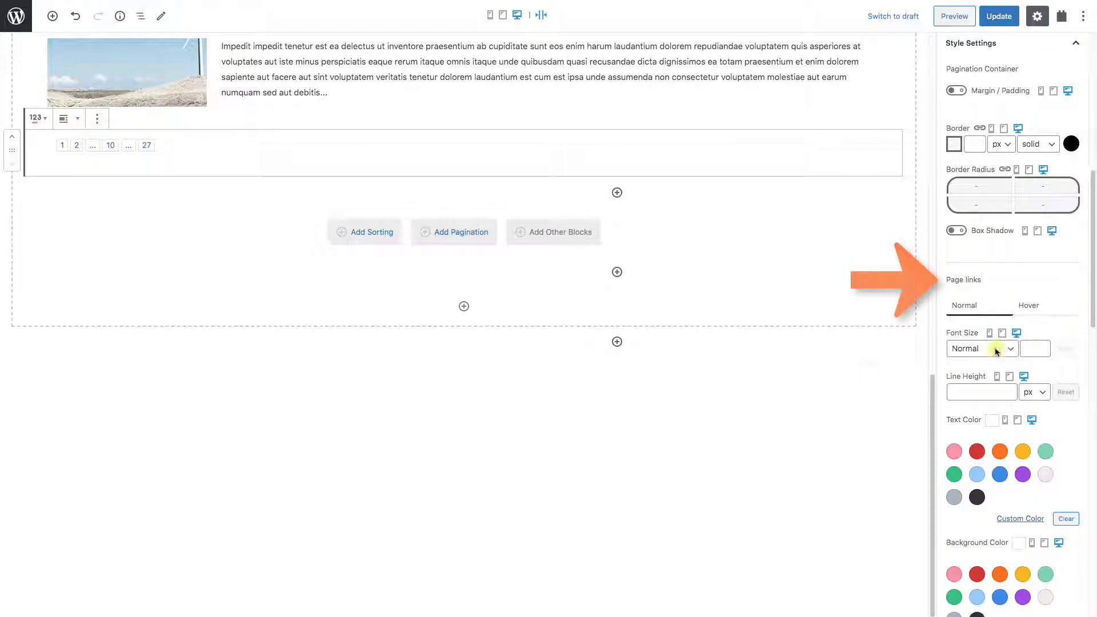
Set page links and current page Font Size to Large, give the current page a red background, and move to Hover styling.
{"action": "left_click", "coordinate": [995, 350]}
{"action": "left_click", "coordinate": [963, 370]}
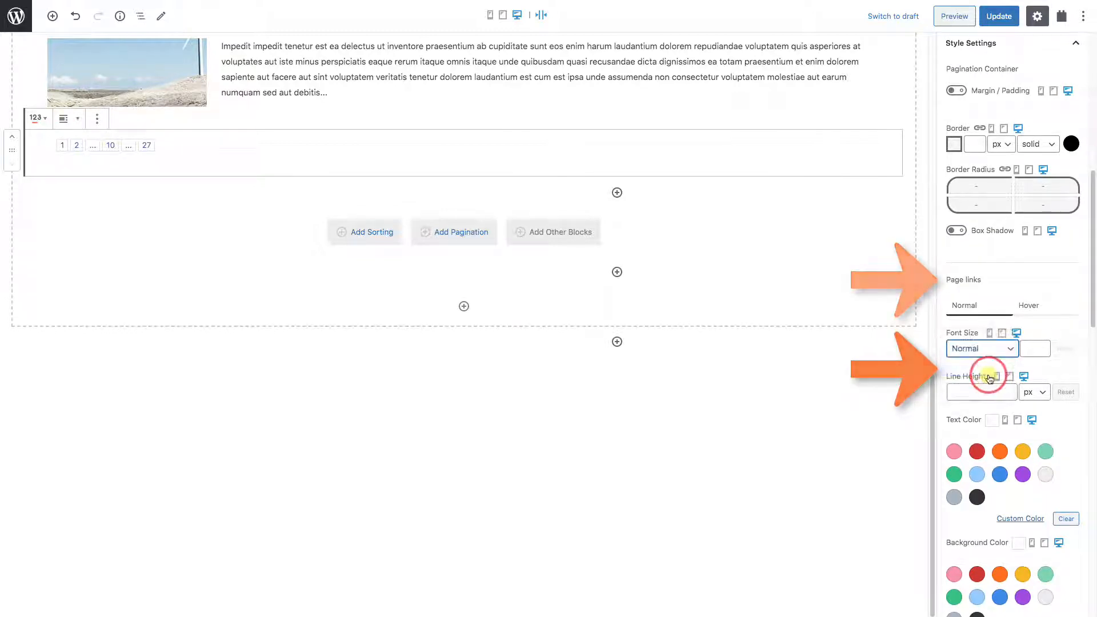
{"action": "scroll", "coordinate": [1072, 343], "scroll_direction": "down", "scroll_amount": 3}
{"action": "scroll", "coordinate": [1079, 386], "scroll_direction": "down", "scroll_amount": 3}
{"action": "scroll", "coordinate": [1081, 428], "scroll_direction": "down", "scroll_amount": 3}
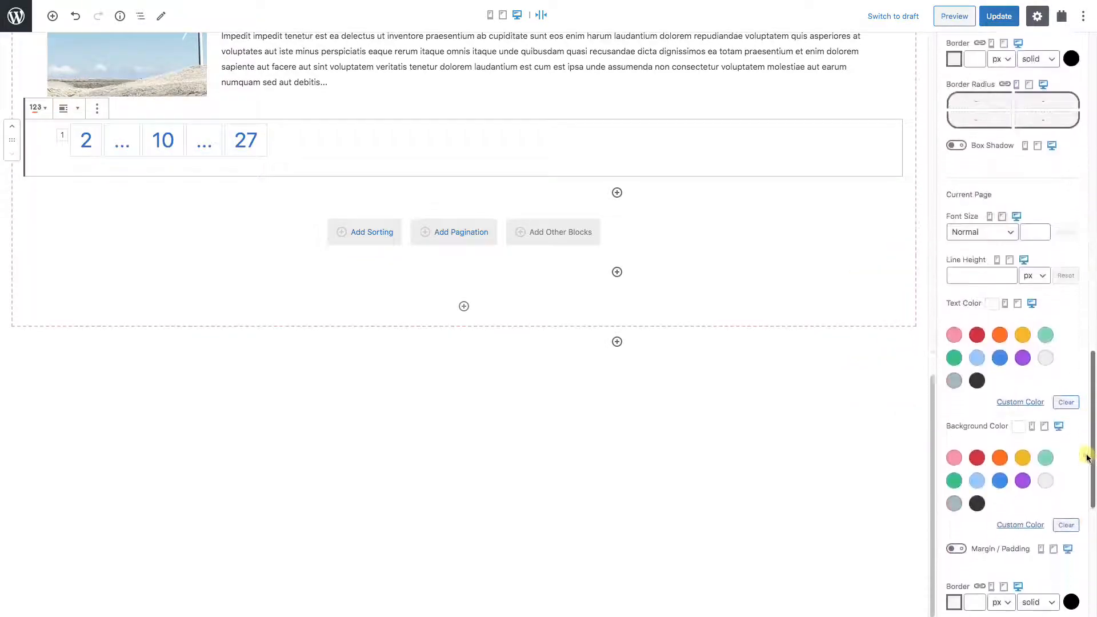
{"action": "scroll", "coordinate": [1084, 471], "scroll_direction": "down", "scroll_amount": 3}
{"action": "scroll", "coordinate": [1084, 474], "scroll_direction": "down", "scroll_amount": 1}
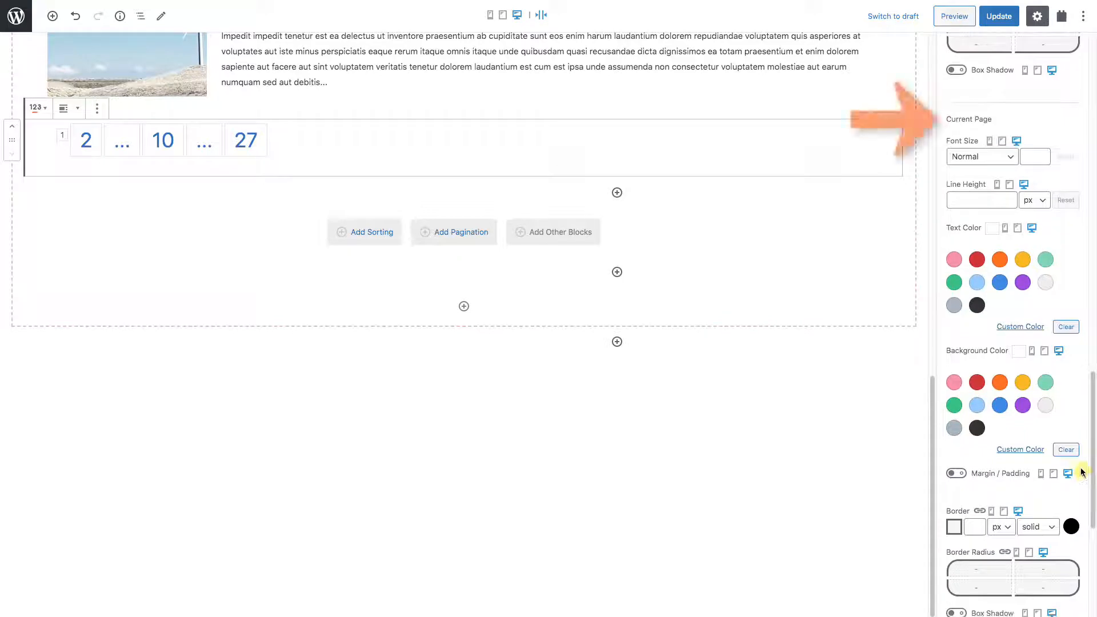
{"action": "left_click", "coordinate": [982, 156]}
{"action": "left_click", "coordinate": [964, 178]}
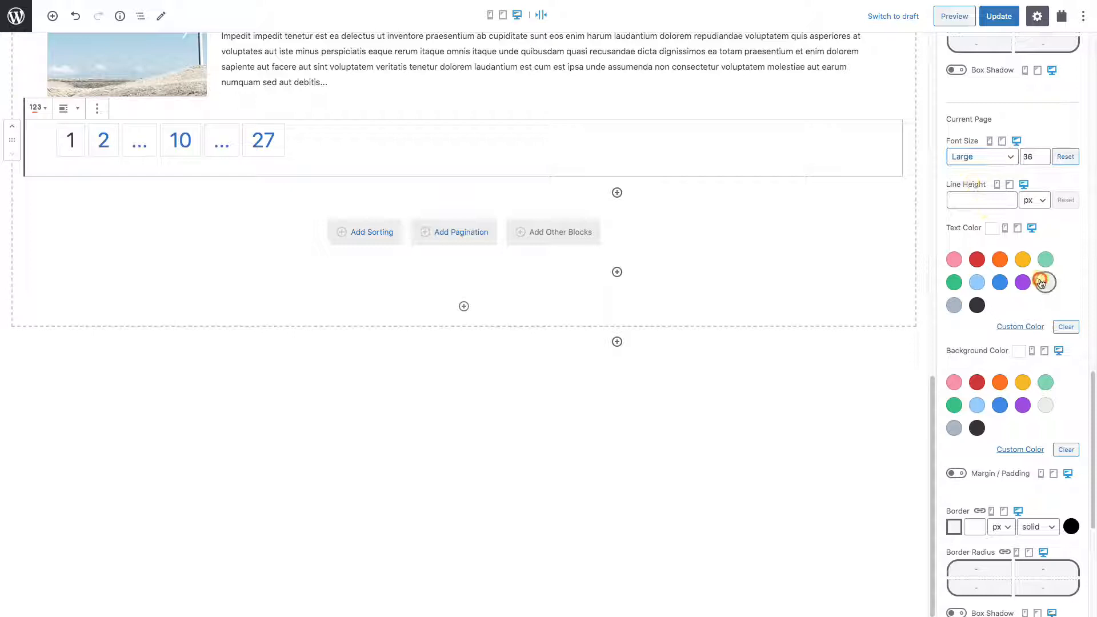
{"action": "left_click", "coordinate": [977, 383]}
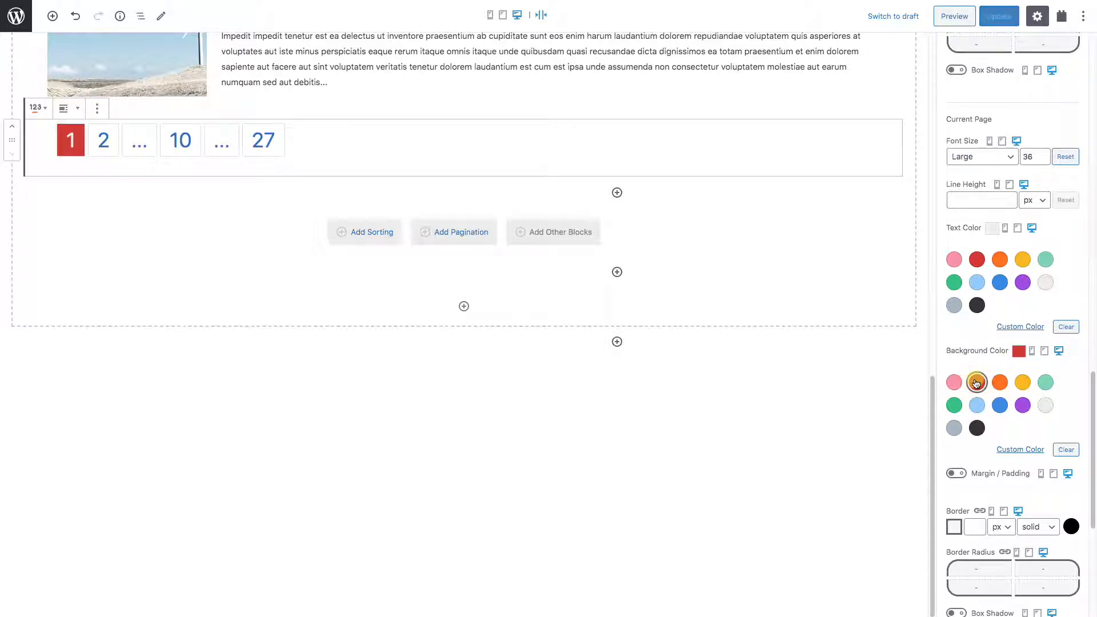
{"action": "left_click_drag", "start_coordinate": [1091, 452], "coordinate": [1090, 283]}
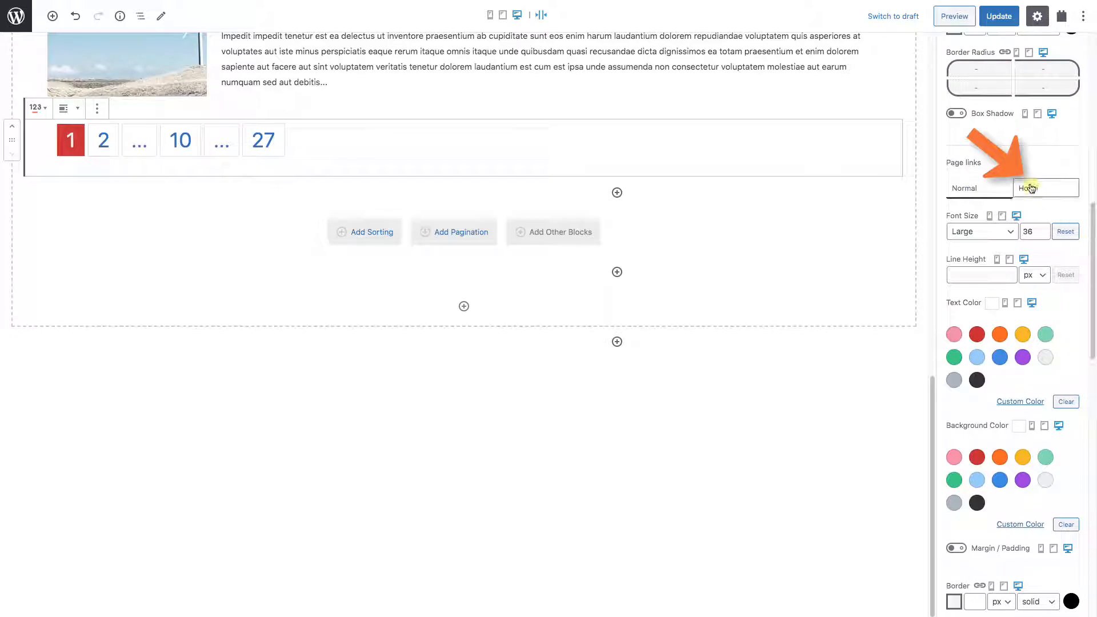
{"action": "left_click", "coordinate": [1032, 189]}
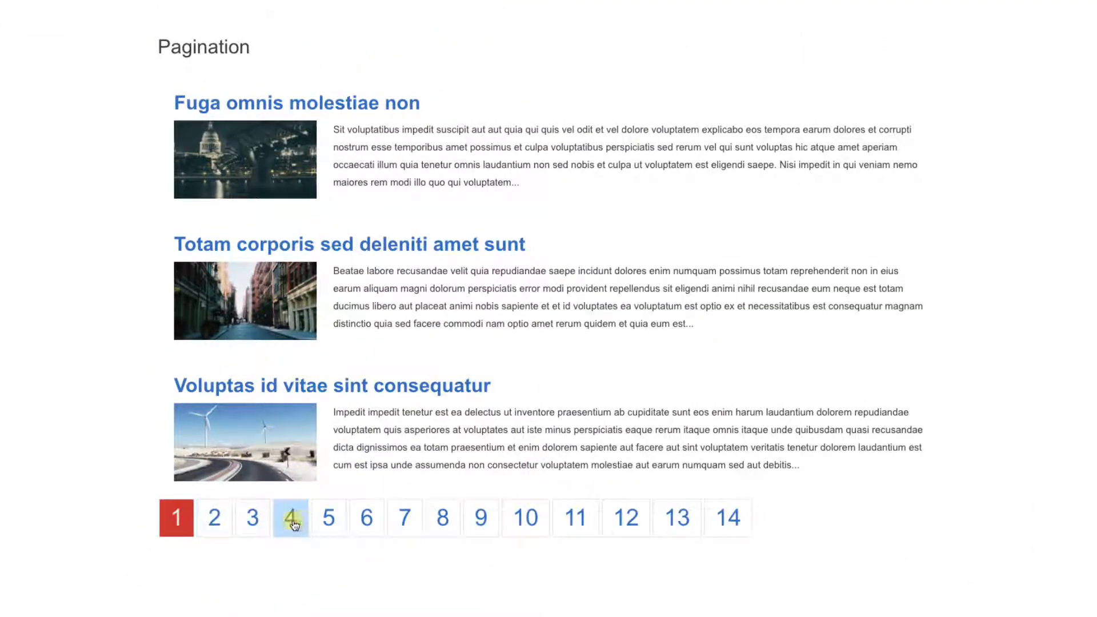
Test the restyled links live by switching between pages 5 and 1 several times.
{"action": "left_click", "coordinate": [328, 516]}
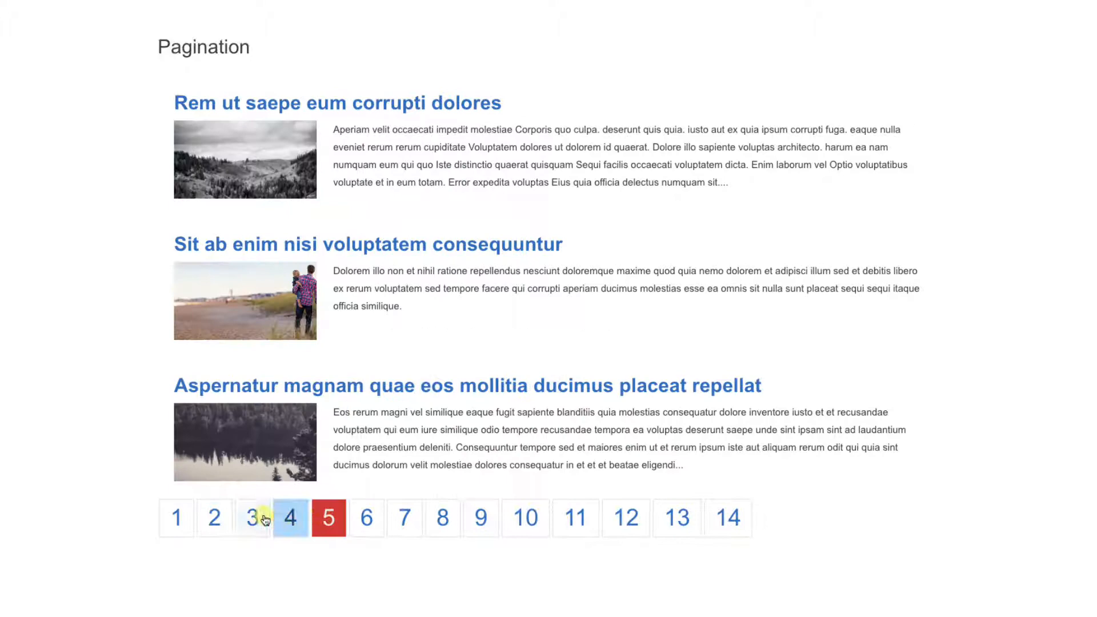
{"action": "left_click", "coordinate": [177, 517]}
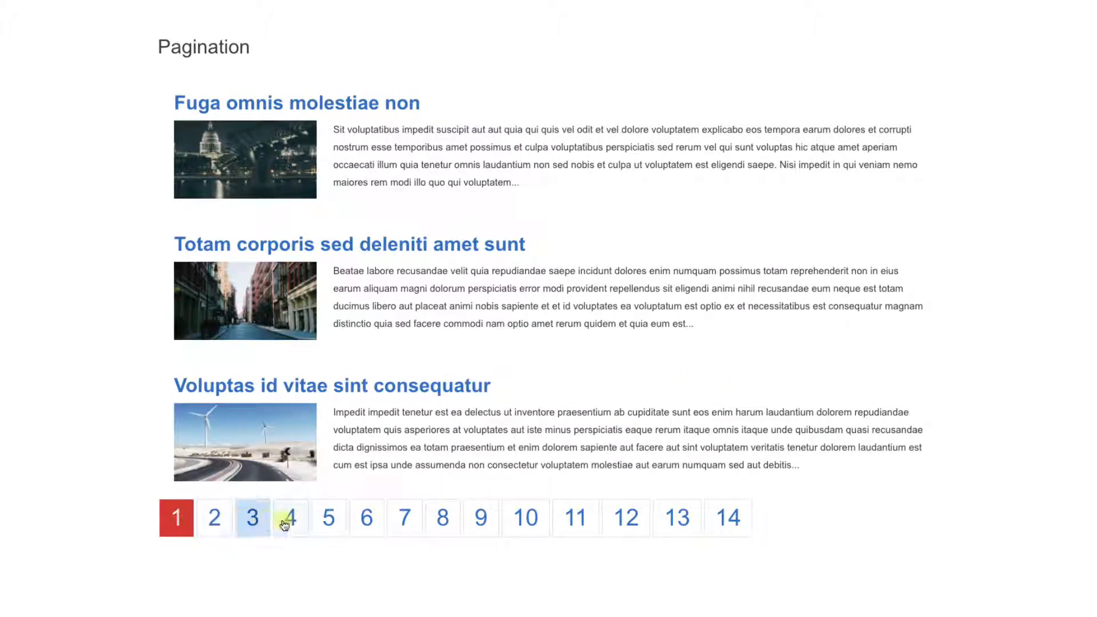
{"action": "left_click", "coordinate": [327, 517]}
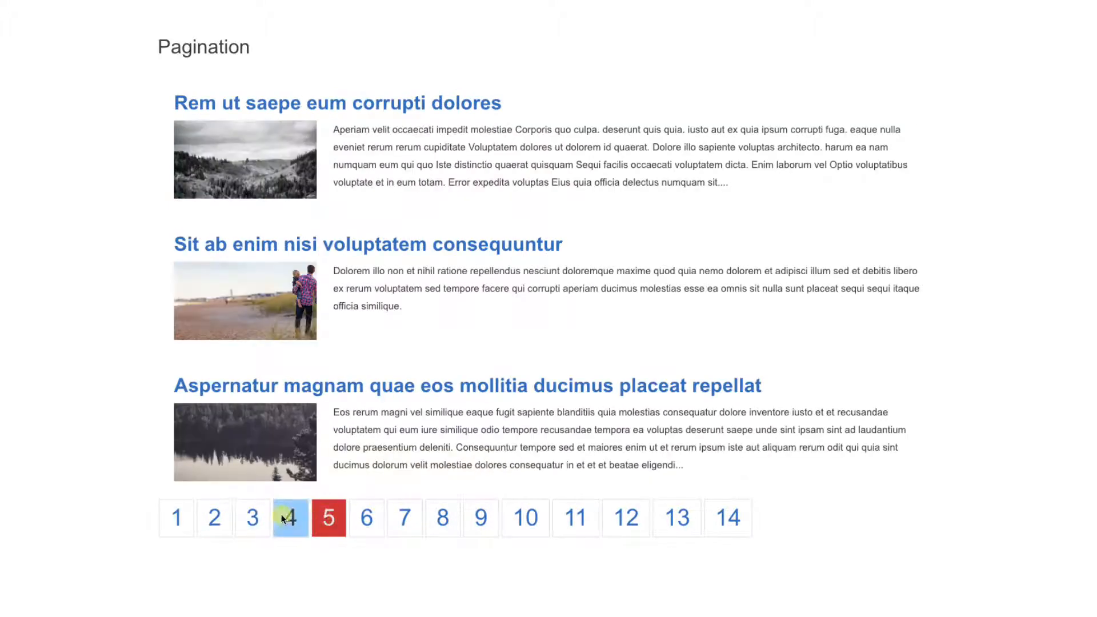
{"action": "left_click", "coordinate": [179, 517]}
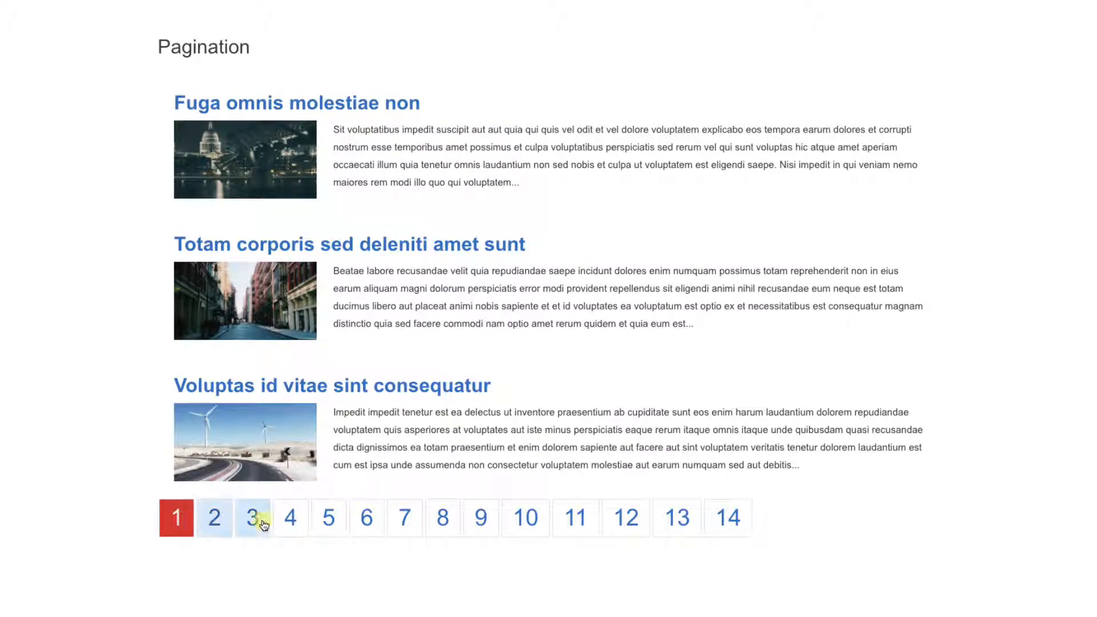
{"action": "left_click", "coordinate": [325, 517]}
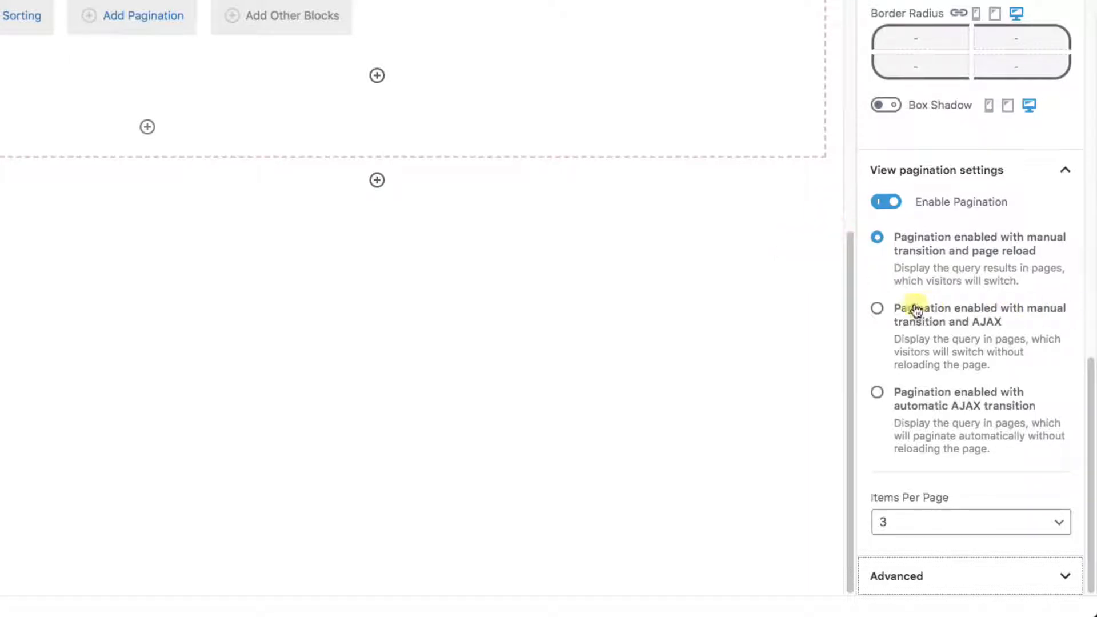
Choose 'Pagination enabled with manual transition and AJAX' so pages switch without reloading.
{"action": "left_click", "coordinate": [876, 308]}
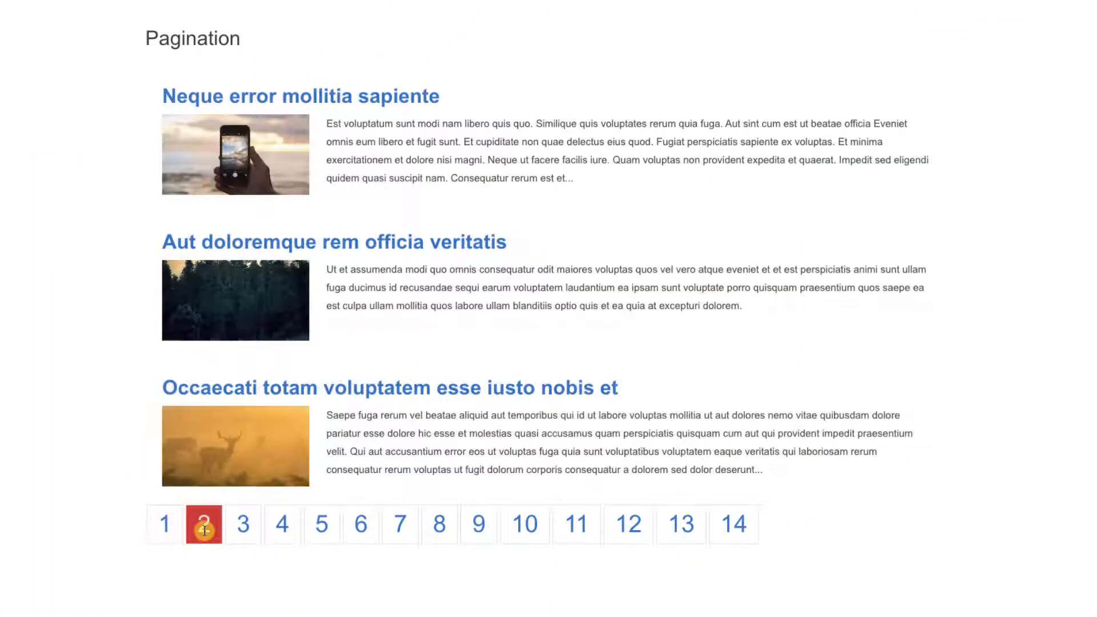
Browse pages 3 and 6 live to confirm they fade in without a page reload.
{"action": "left_click", "coordinate": [243, 529]}
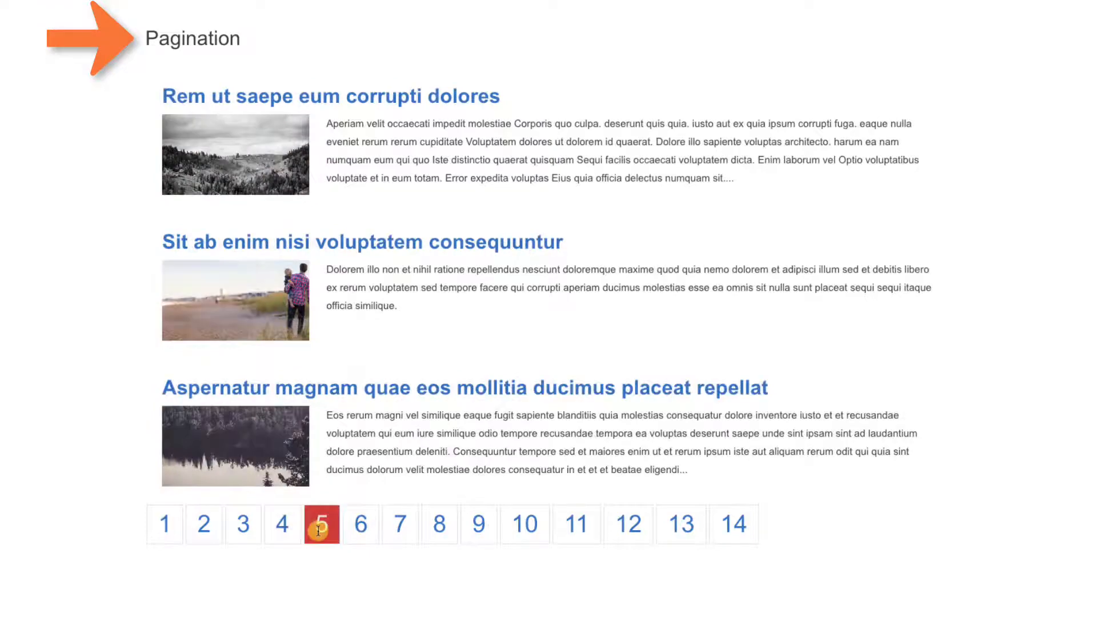
{"action": "left_click", "coordinate": [358, 531]}
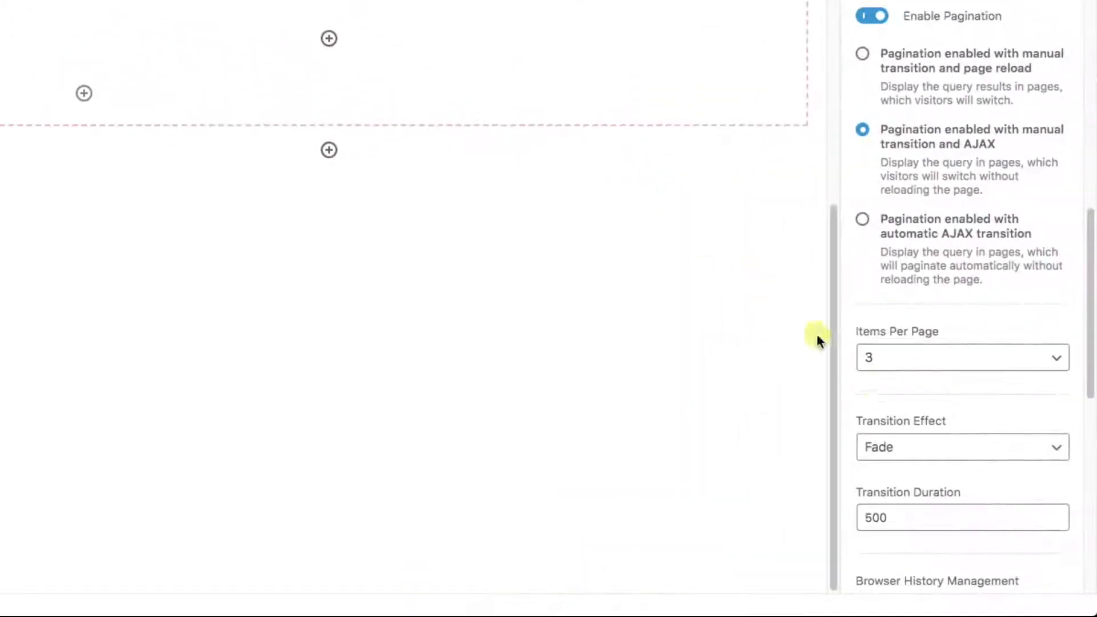
Set the Transition Effect to 'Slide horizontally' and try it live on pages 2 and 3.
{"action": "left_click", "coordinate": [942, 448]}
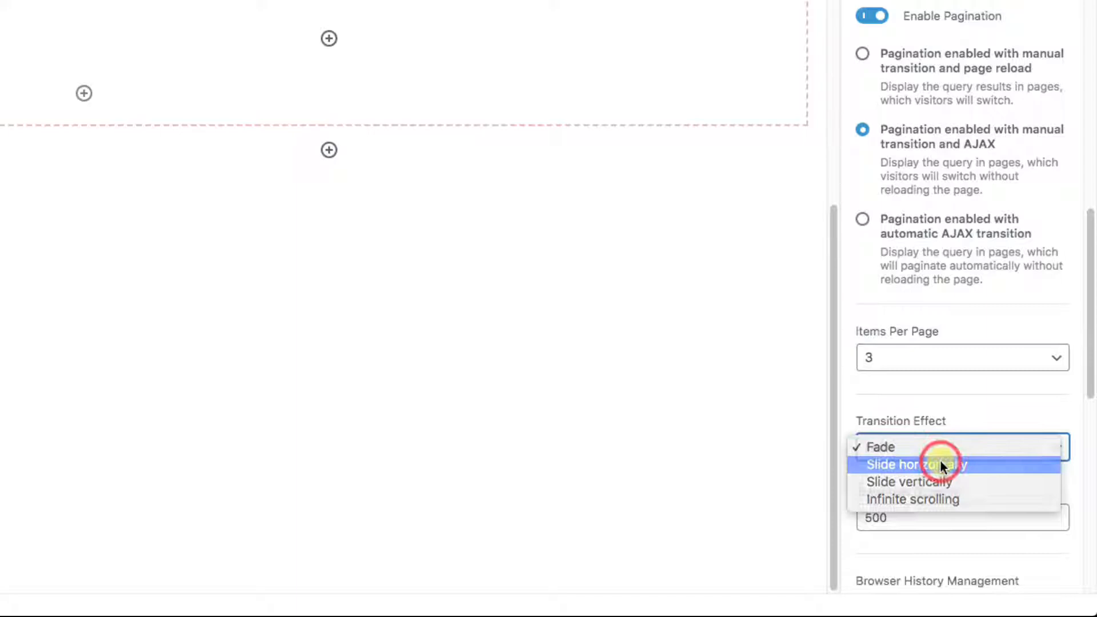
{"action": "left_click", "coordinate": [942, 459]}
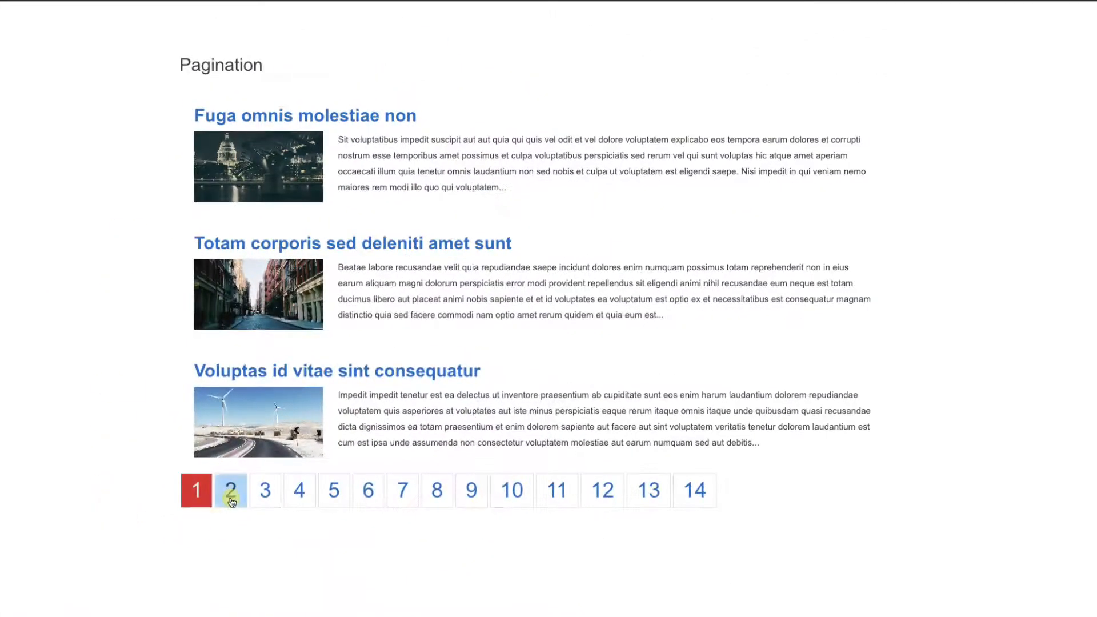
{"action": "left_click", "coordinate": [231, 496]}
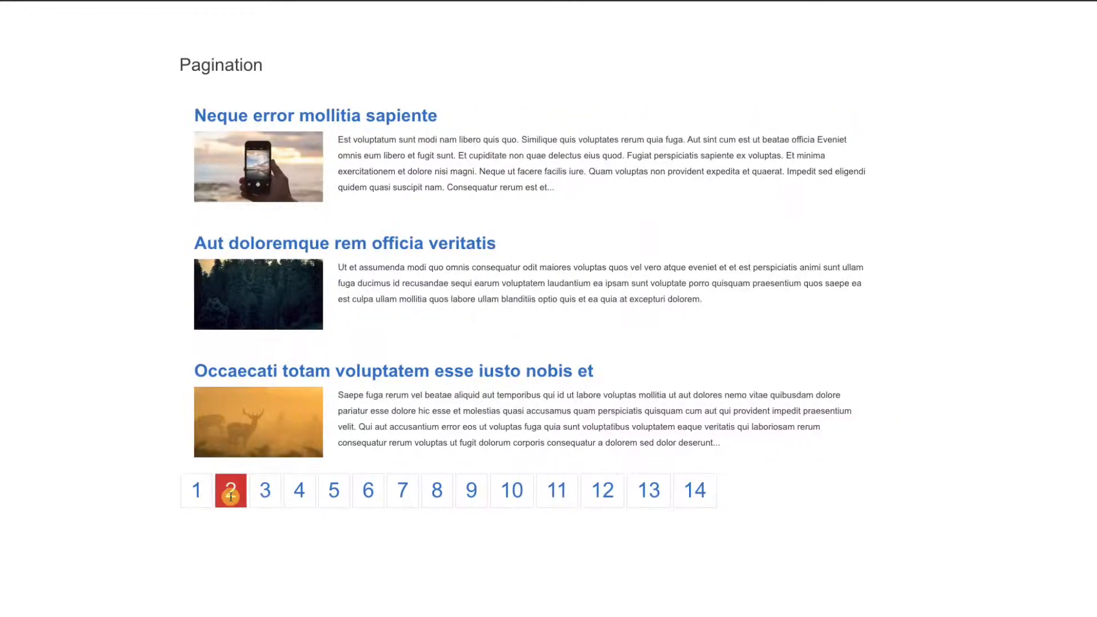
{"action": "left_click", "coordinate": [263, 491]}
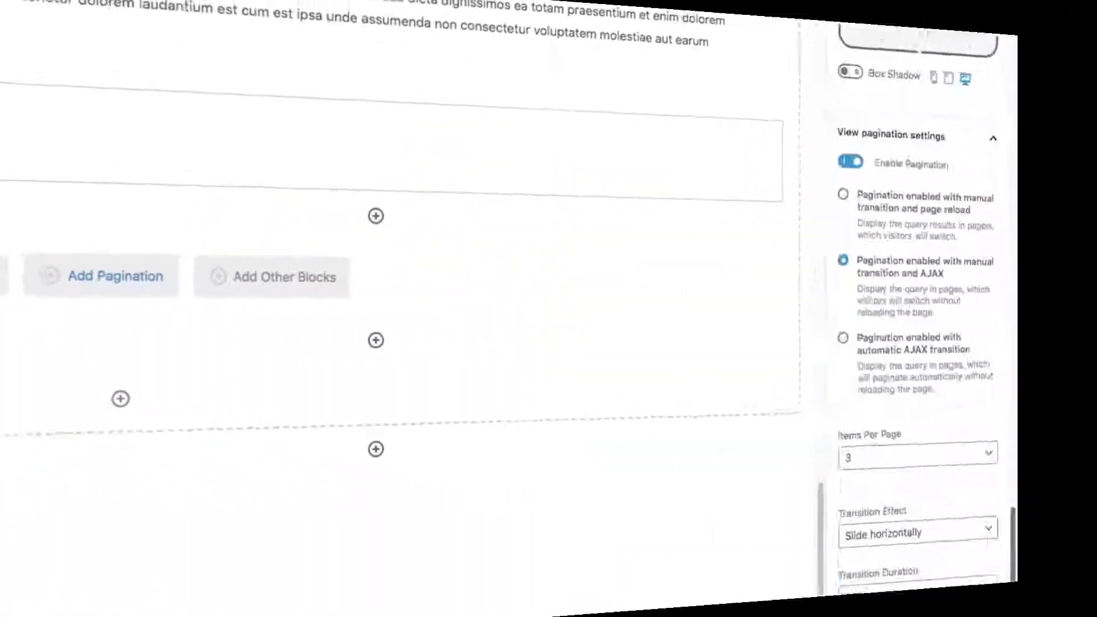
{"action": "scroll", "coordinate": [969, 343], "scroll_direction": "down", "scroll_amount": 3}
{"action": "scroll", "coordinate": [968, 343], "scroll_direction": "down", "scroll_amount": 2}
{"action": "scroll", "coordinate": [968, 343], "scroll_direction": "down", "scroll_amount": 1}
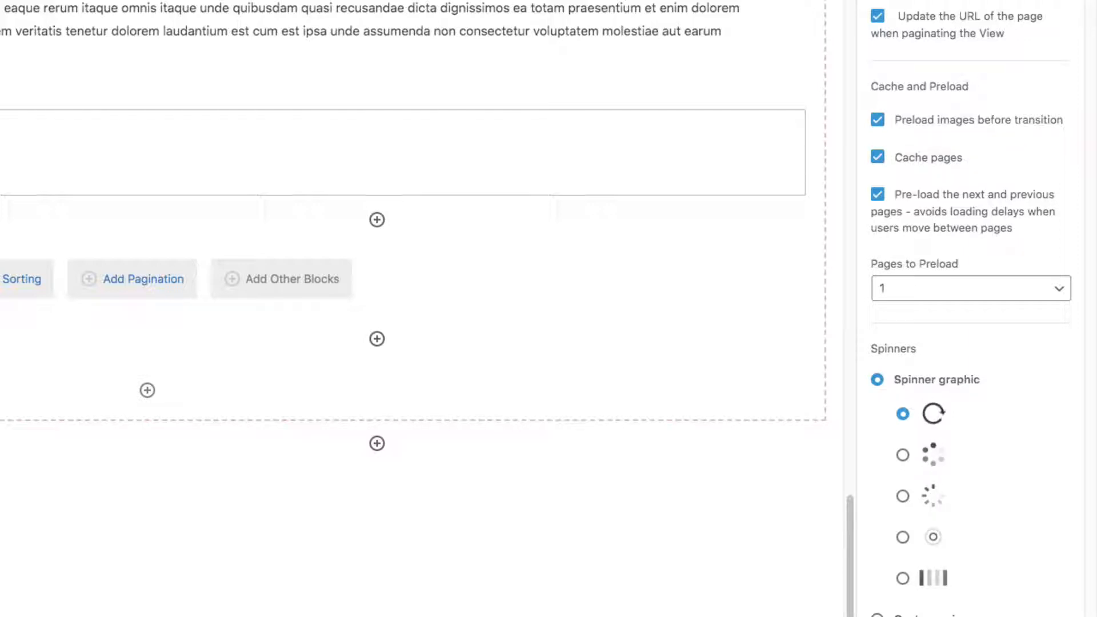
{"action": "scroll", "coordinate": [548, 310], "scroll_direction": "down", "scroll_amount": 5}
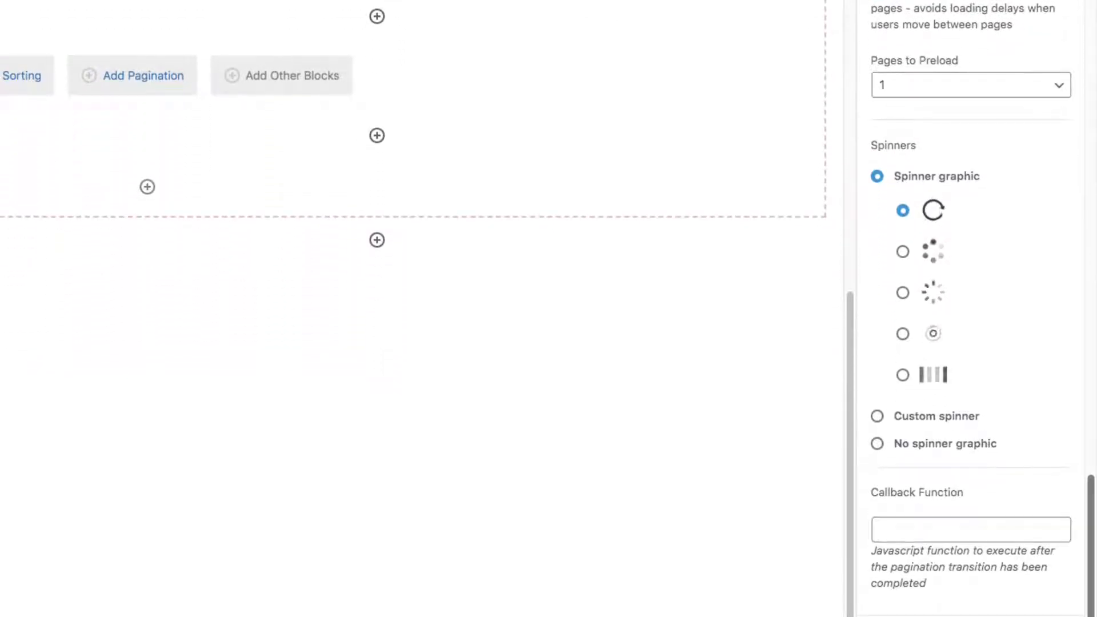
{"action": "scroll", "coordinate": [968, 308], "scroll_direction": "up", "scroll_amount": 10}
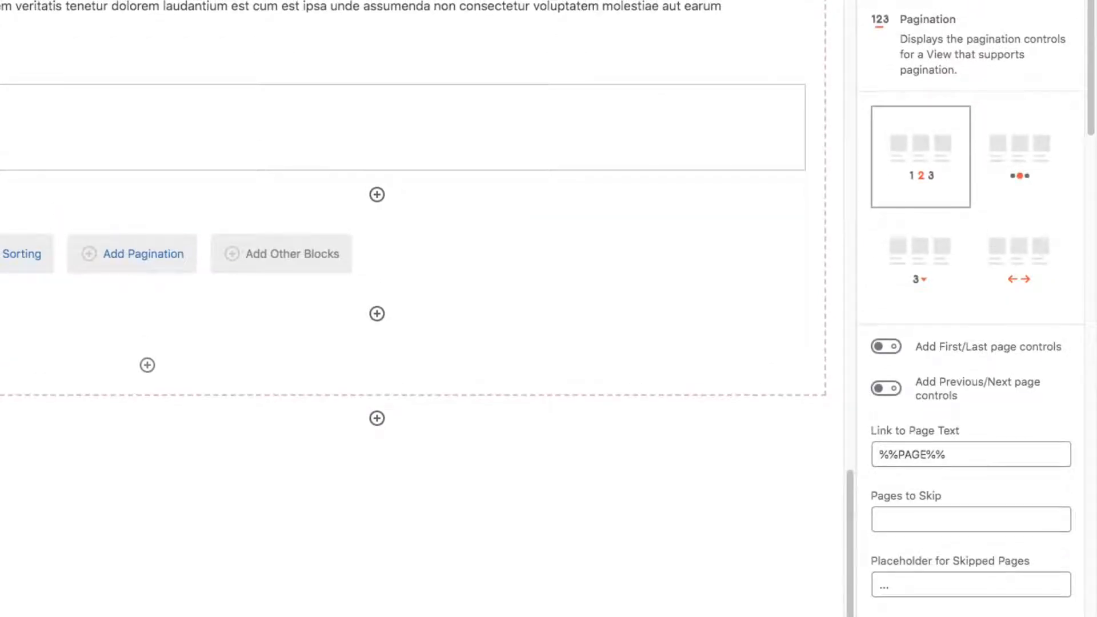
Enable Previous/Next page controls, turning First/Last controls on and then off again.
{"action": "left_click", "coordinate": [886, 346]}
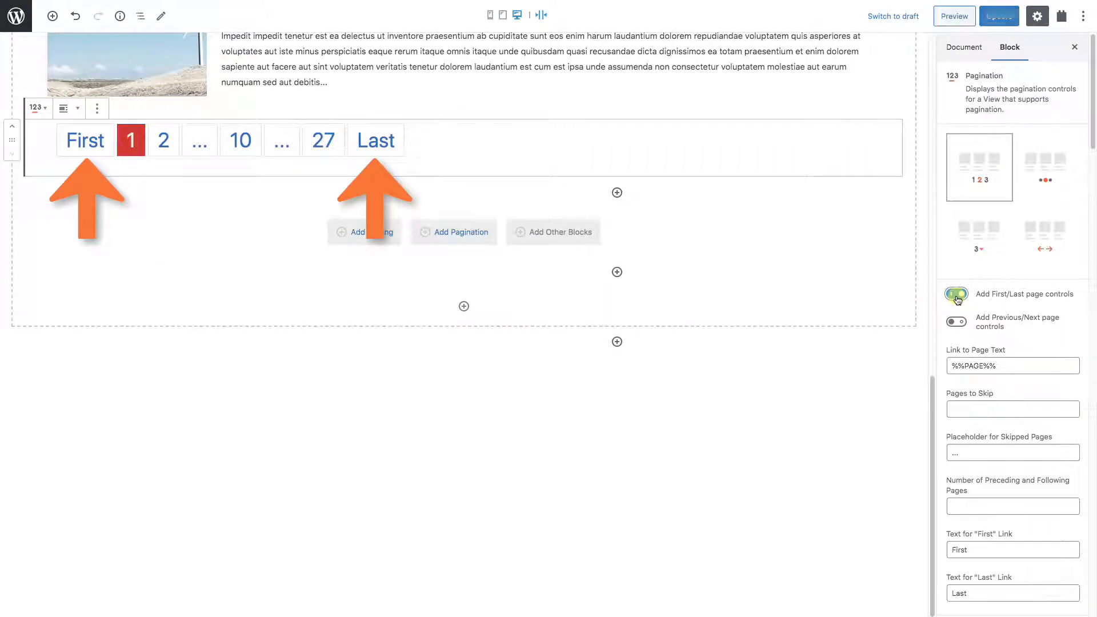
{"action": "left_click", "coordinate": [956, 323]}
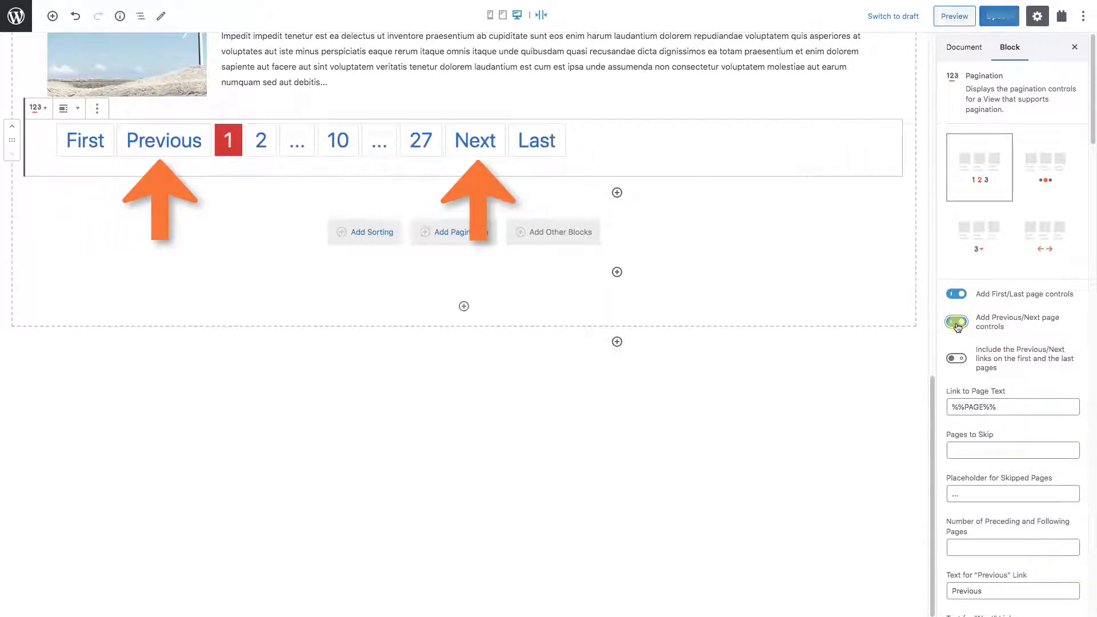
{"action": "left_click", "coordinate": [960, 295]}
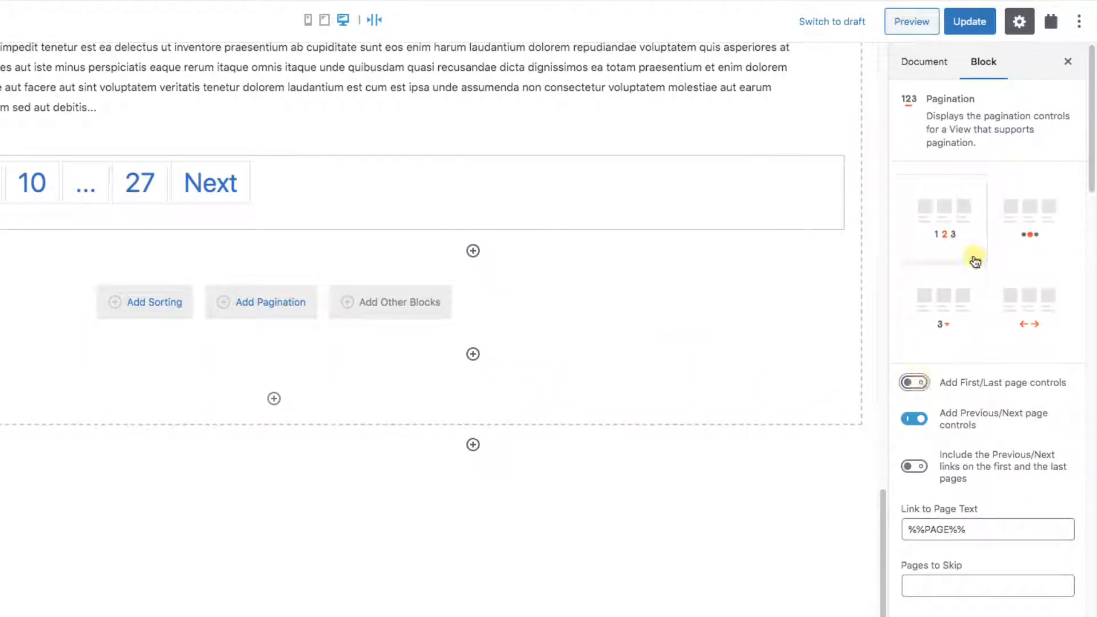
Switch the pagination to the dots style and align it center.
{"action": "left_click", "coordinate": [1029, 218]}
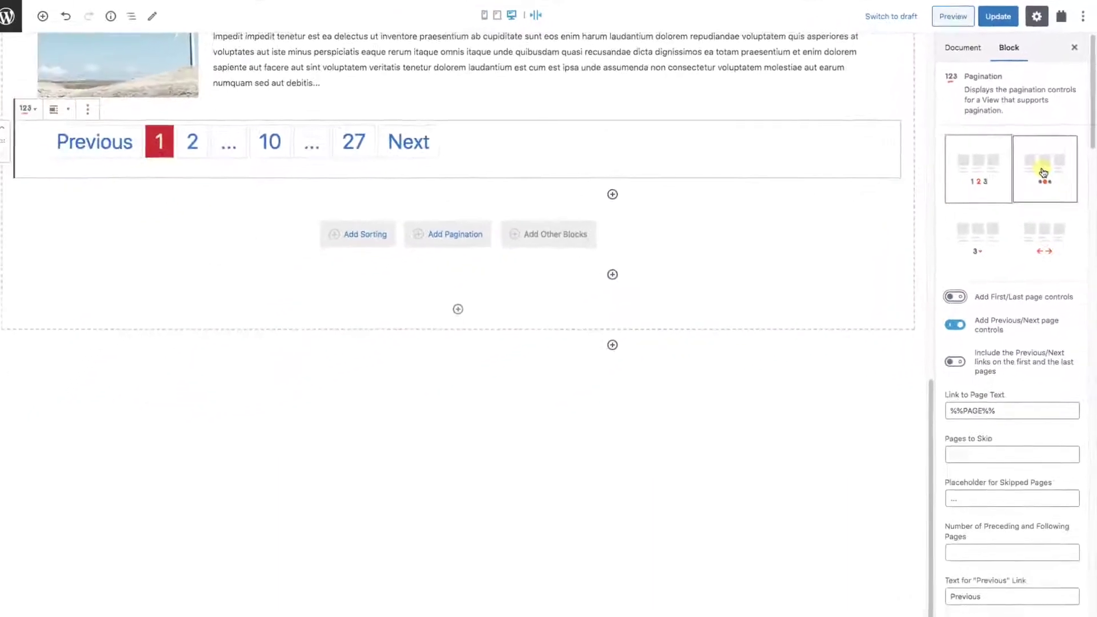
{"action": "left_click", "coordinate": [1044, 173]}
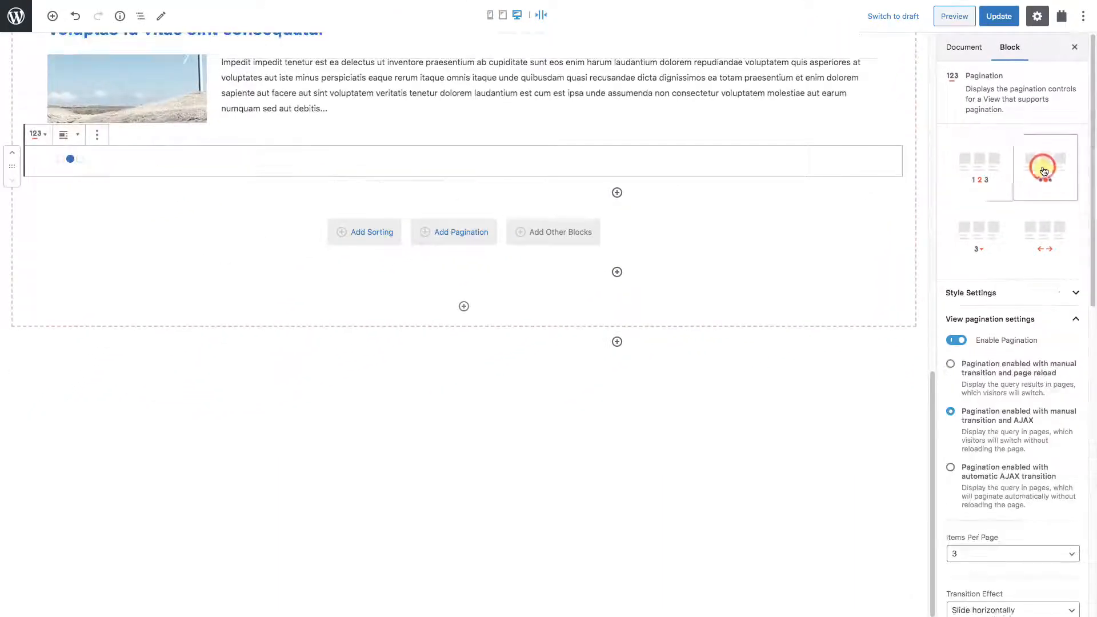
{"action": "left_click", "coordinate": [70, 134]}
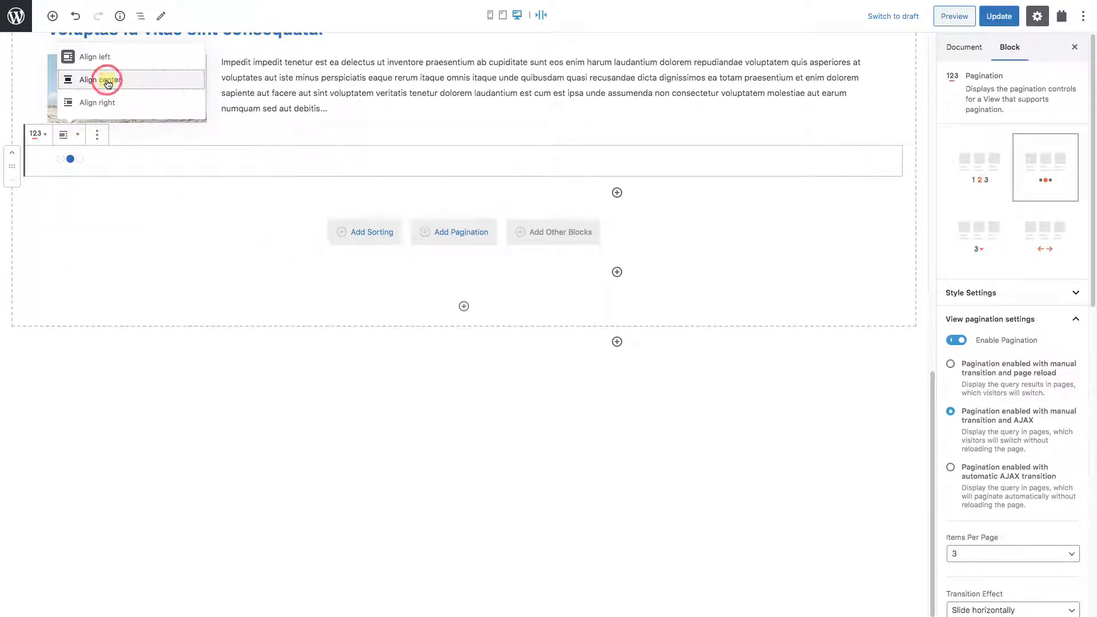
{"action": "left_click", "coordinate": [101, 80]}
Set the Transition Effect to Fade and jump to another page with the dots live.
{"action": "left_click", "coordinate": [994, 593]}
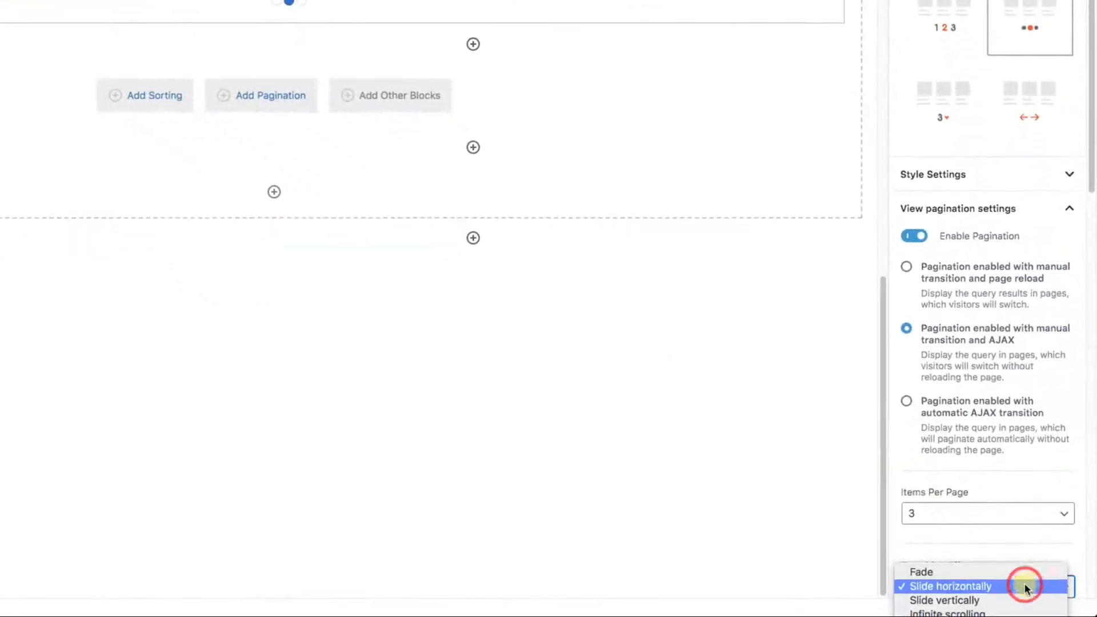
{"action": "left_click", "coordinate": [986, 570]}
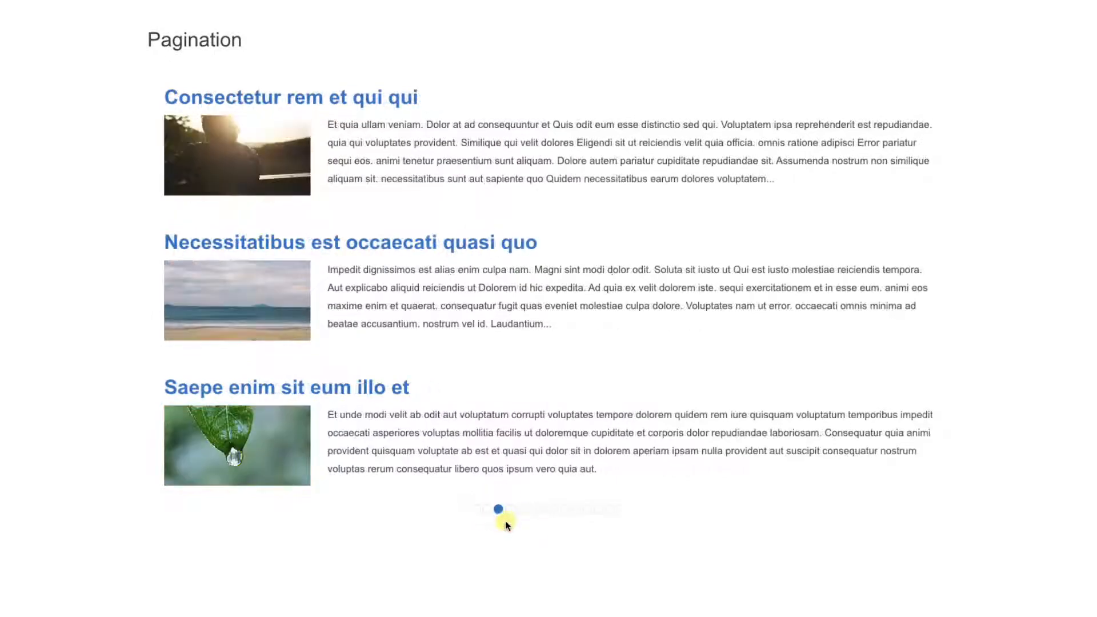
{"action": "left_click", "coordinate": [510, 511]}
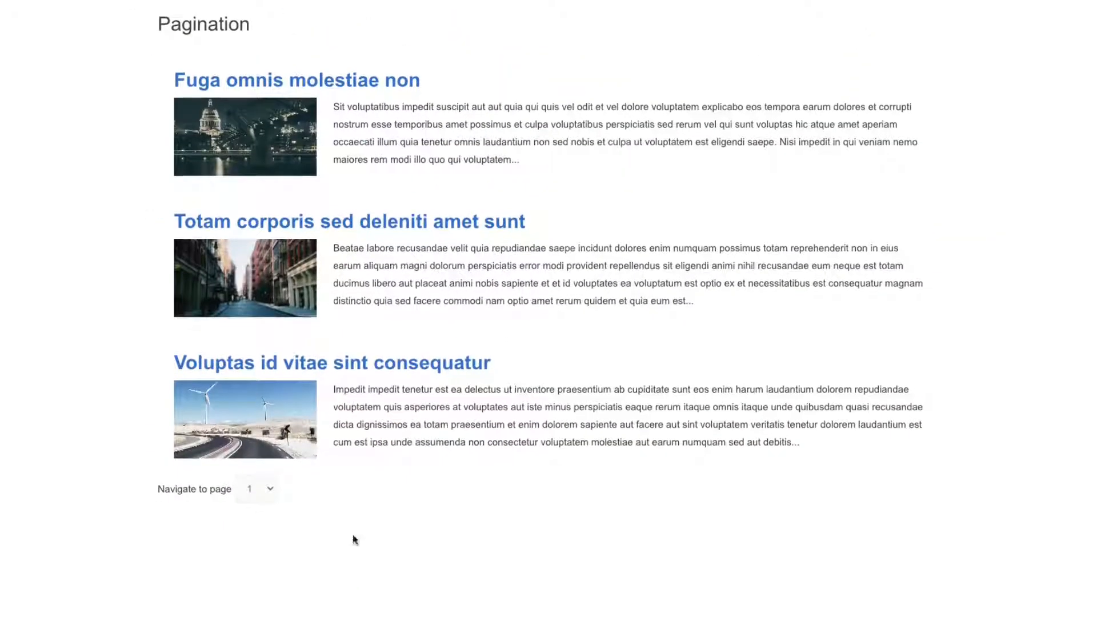
{"action": "scroll", "coordinate": [549, 343], "scroll_direction": "down", "scroll_amount": 2}
Use the Navigate to page dropdown live to jump to page 2, then page 8.
{"action": "left_click", "coordinate": [257, 433]}
{"action": "left_click", "coordinate": [249, 447]}
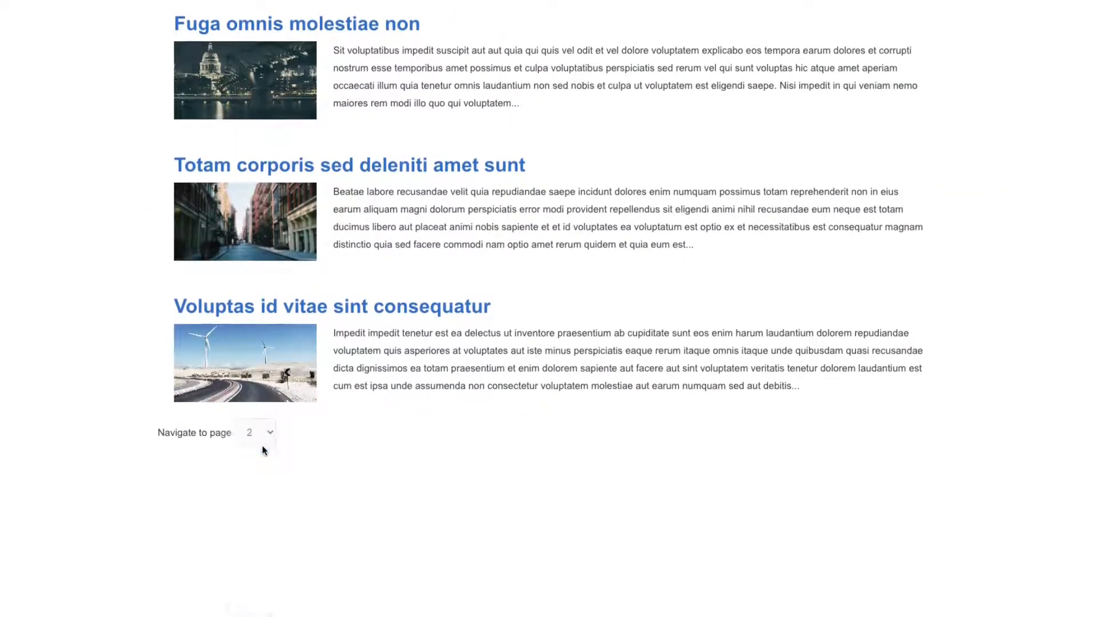
{"action": "left_click", "coordinate": [260, 435]}
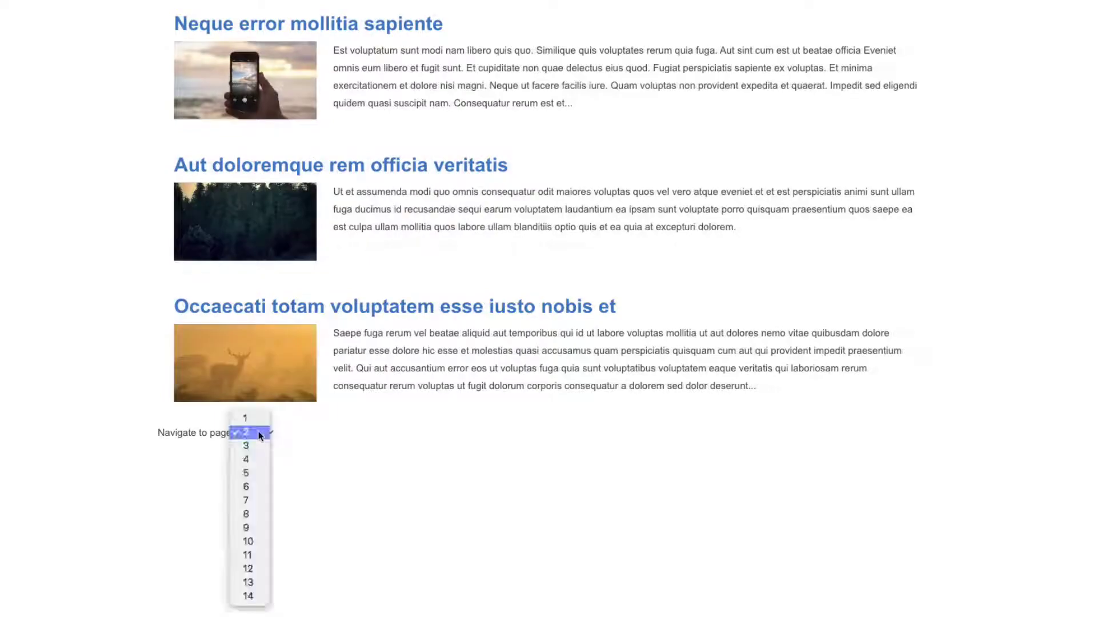
{"action": "left_click", "coordinate": [248, 517]}
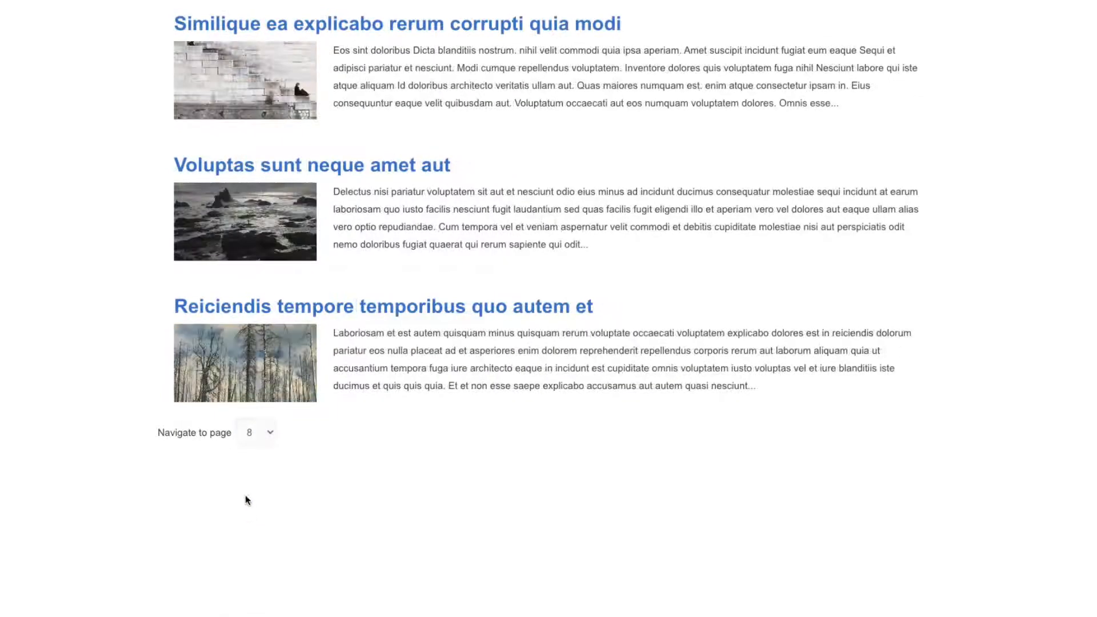
{"action": "left_click", "coordinate": [254, 433]}
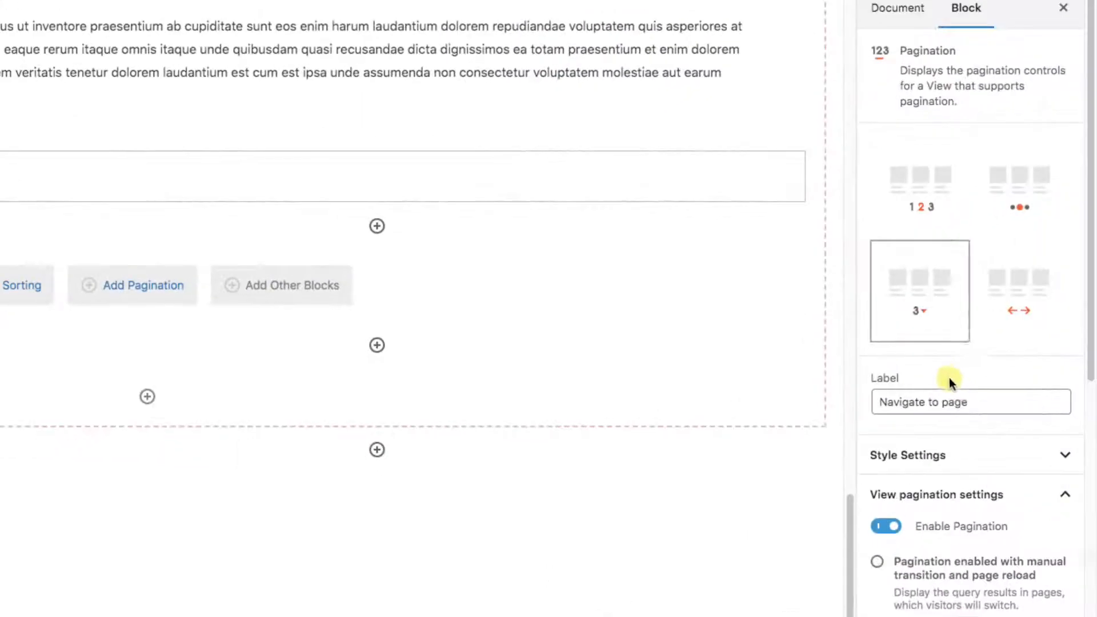
Try the Previous/Next arrows style, then set pagination back to numbered 1 2 3 page links.
{"action": "left_click", "coordinate": [998, 325]}
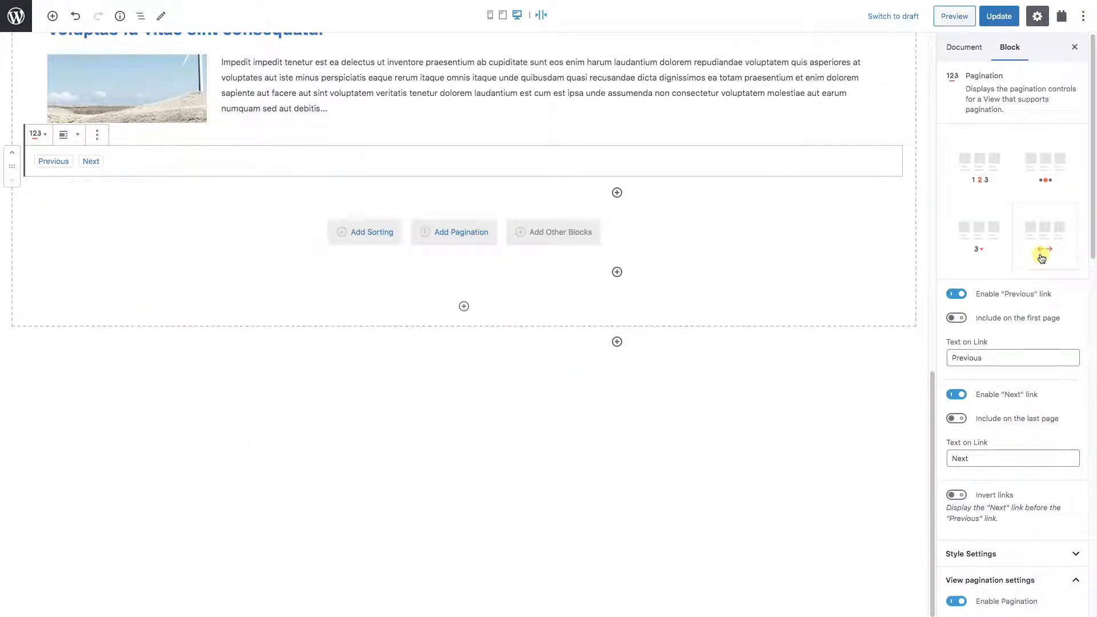
{"action": "left_click", "coordinate": [987, 161]}
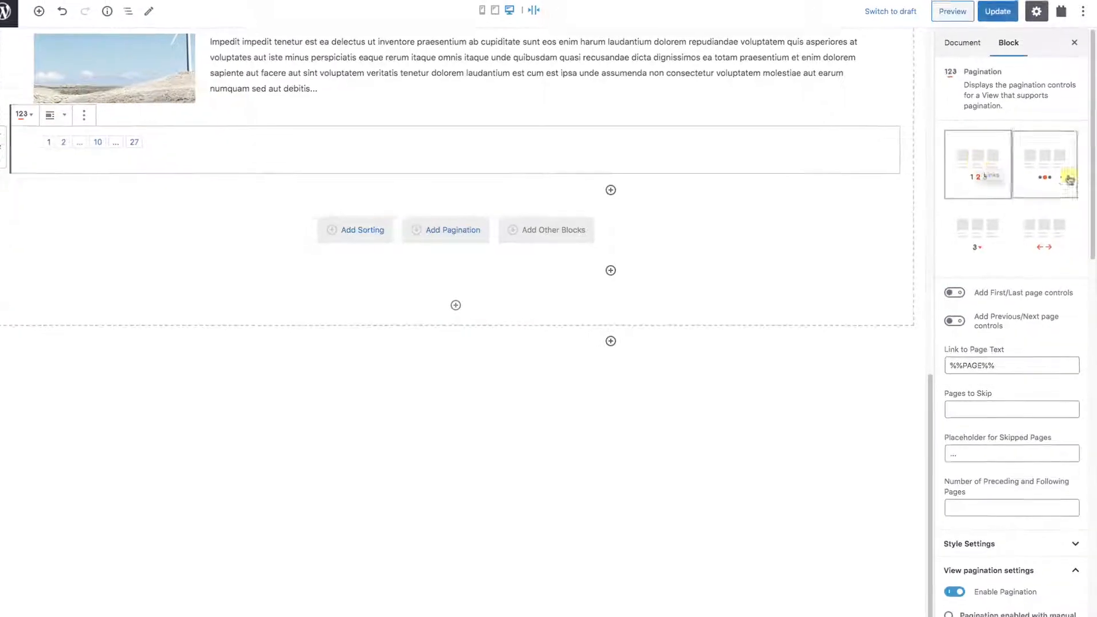
{"action": "scroll", "coordinate": [1063, 257], "scroll_direction": "down", "scroll_amount": 5}
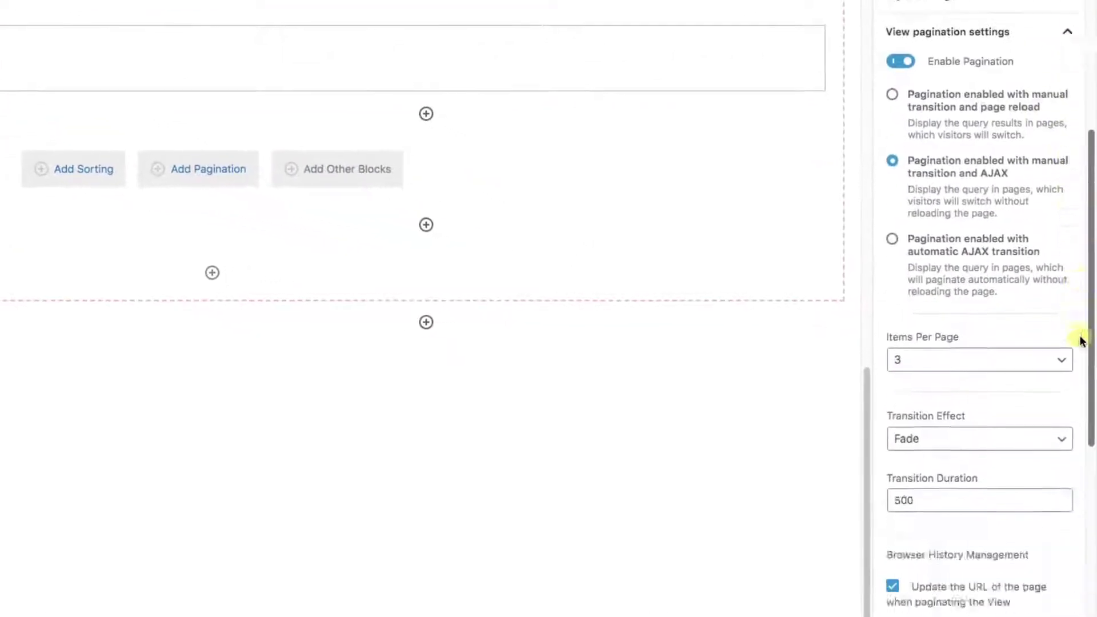
{"action": "scroll", "coordinate": [985, 343], "scroll_direction": "down", "scroll_amount": 2}
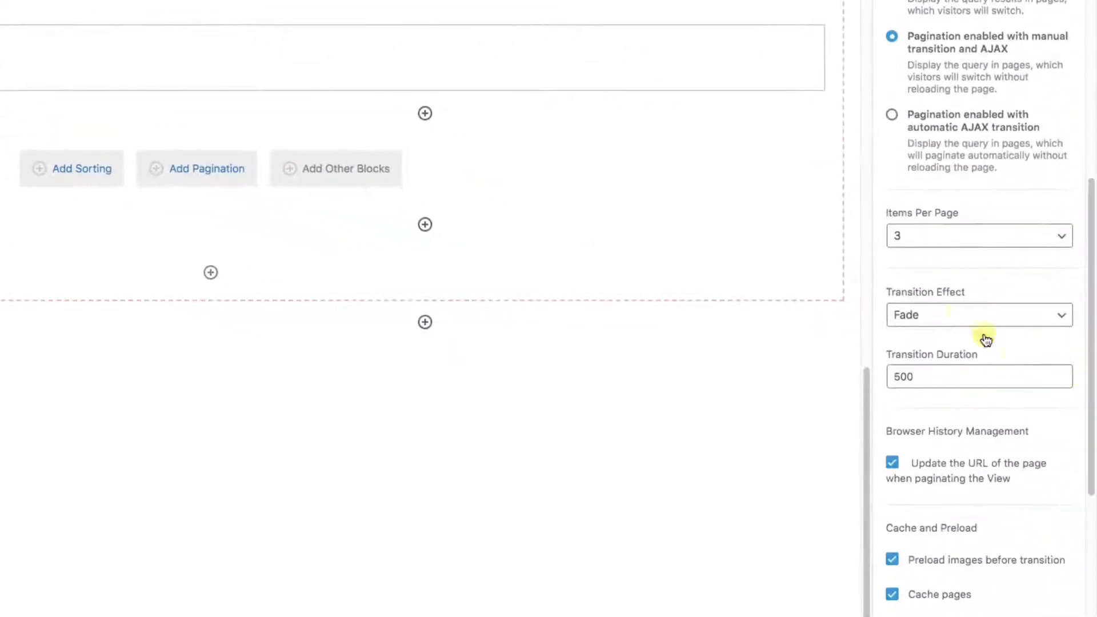
Set the View's transition effect to Infinite scrolling and items per page to 10.
{"action": "left_click", "coordinate": [979, 313]}
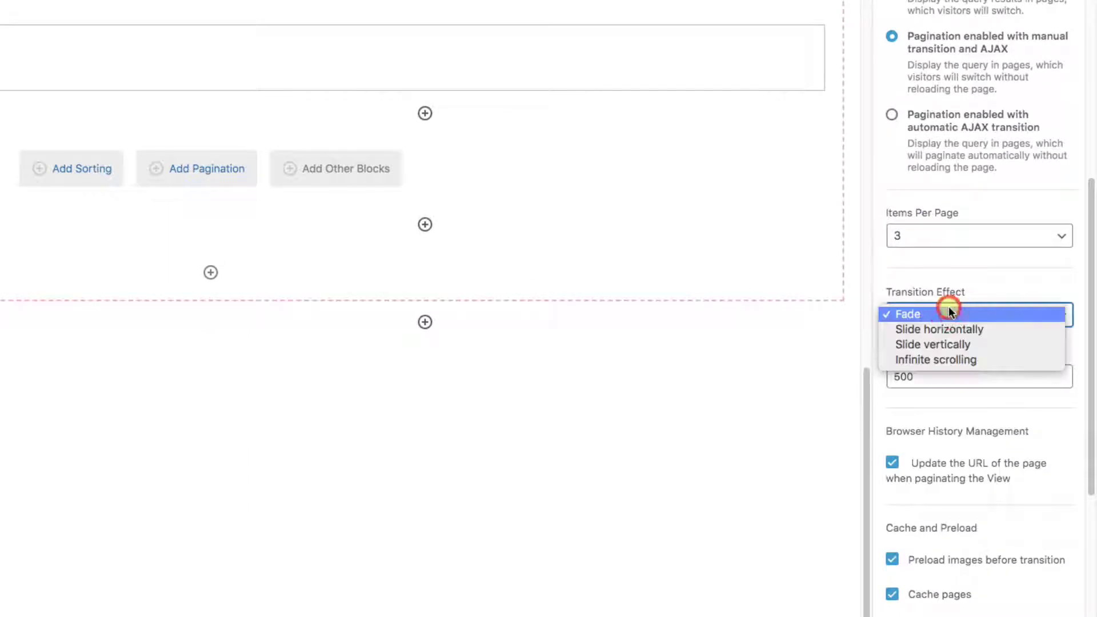
{"action": "left_click", "coordinate": [928, 358]}
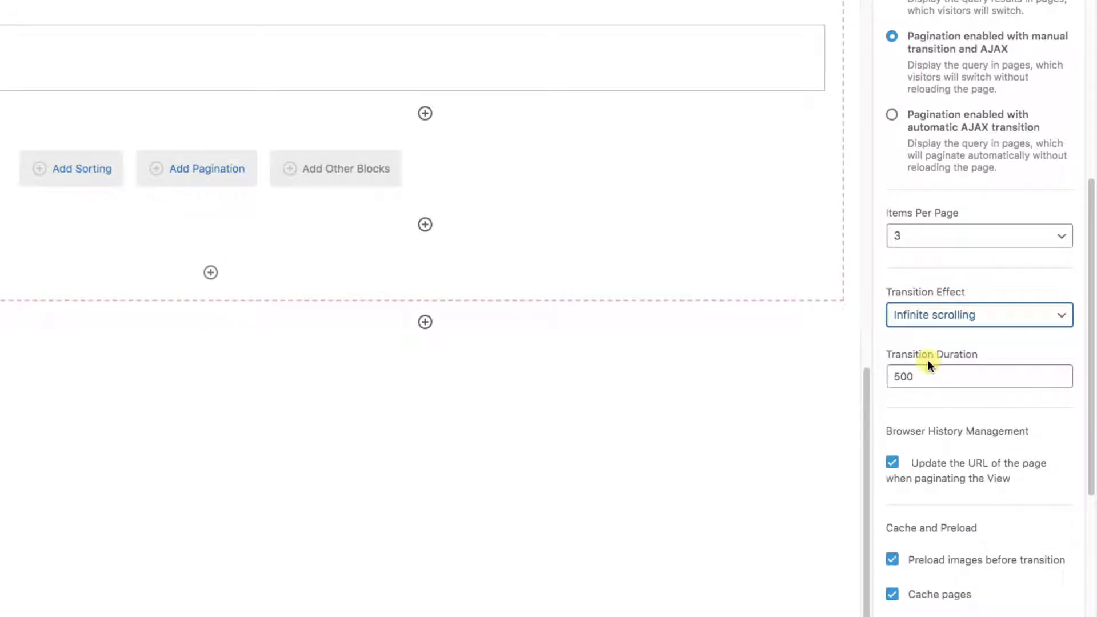
{"action": "left_click", "coordinate": [969, 237]}
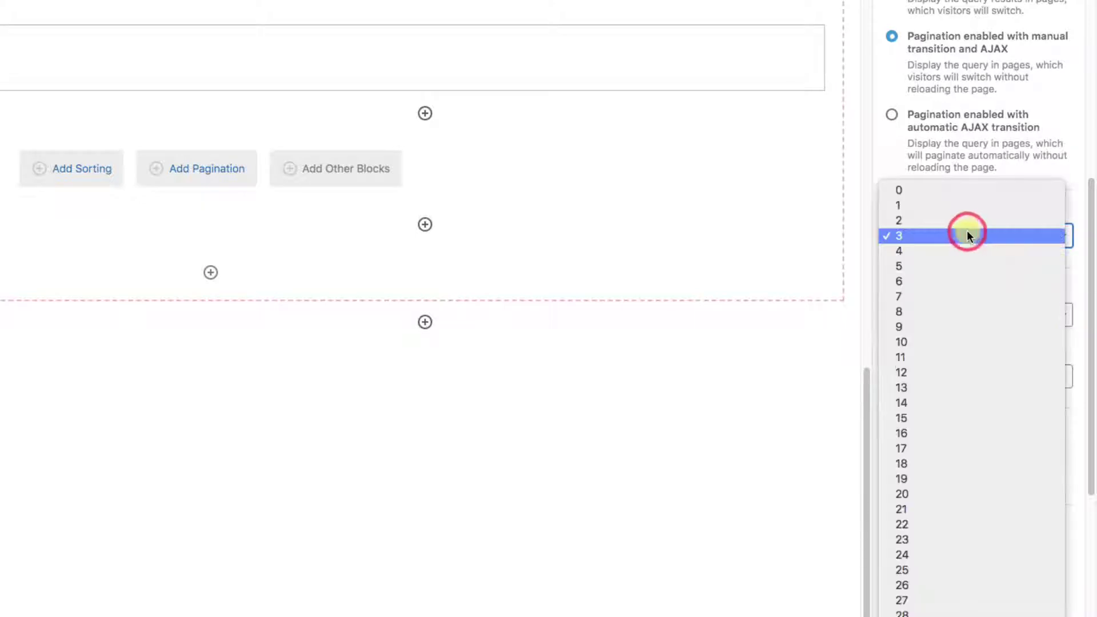
{"action": "left_click", "coordinate": [944, 342]}
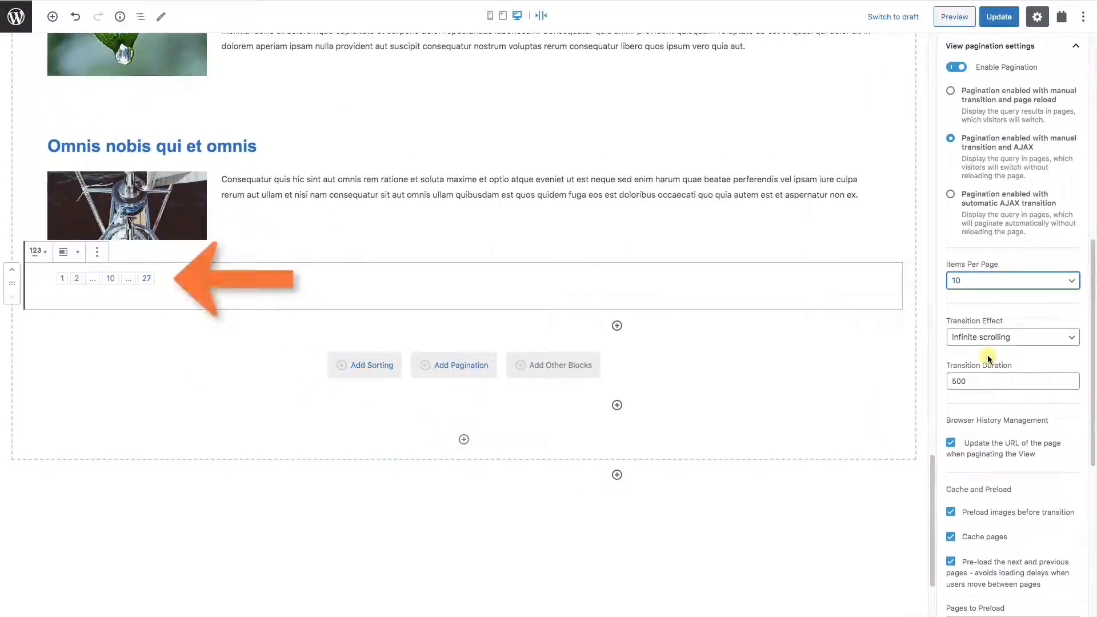
Remove the Pagination block from the View via its block options menu.
{"action": "left_click", "coordinate": [279, 288]}
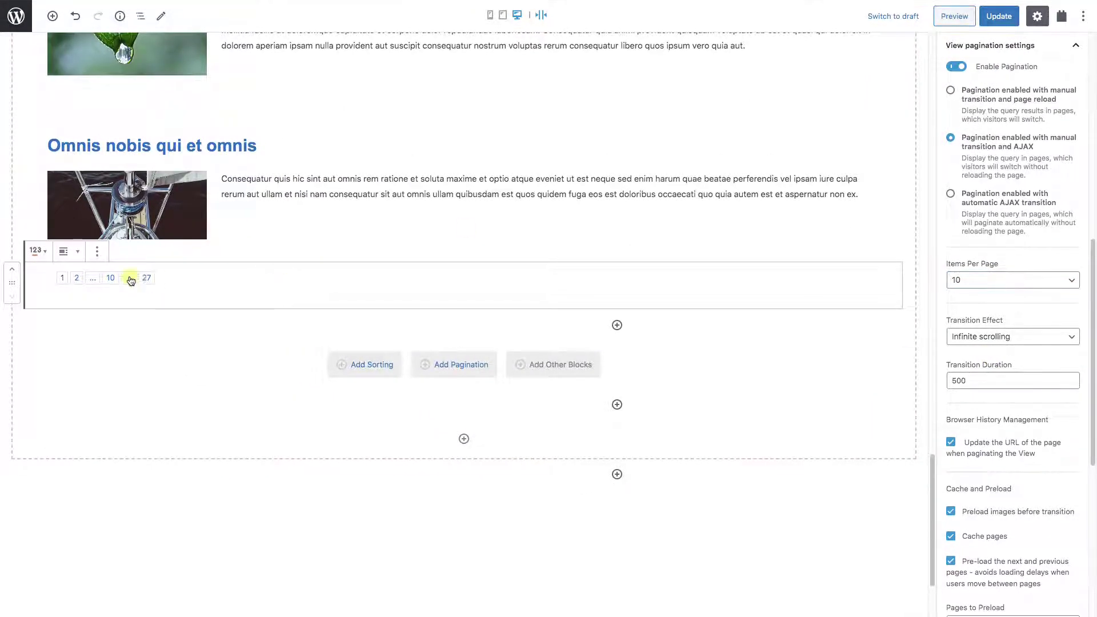
{"action": "left_click", "coordinate": [99, 252]}
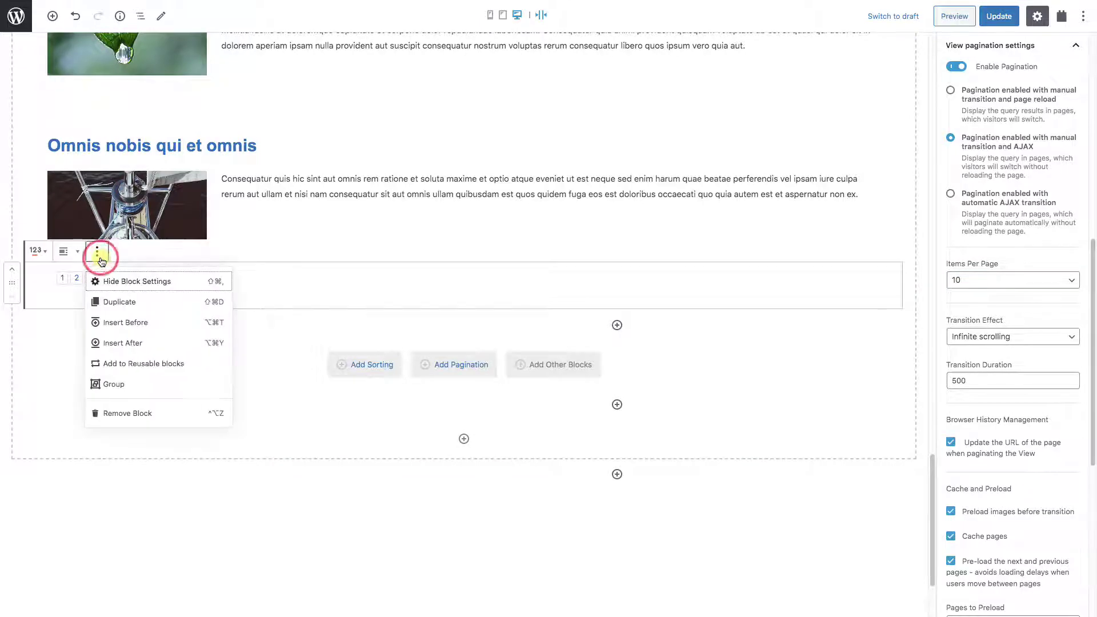
{"action": "left_click", "coordinate": [134, 413]}
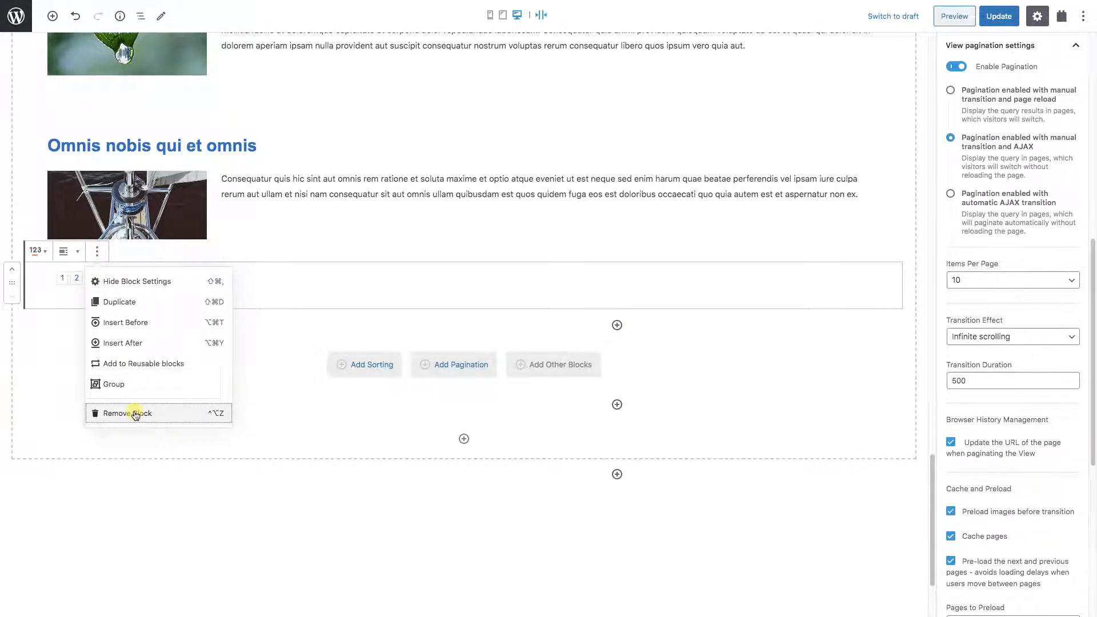
{"action": "left_click", "coordinate": [135, 414]}
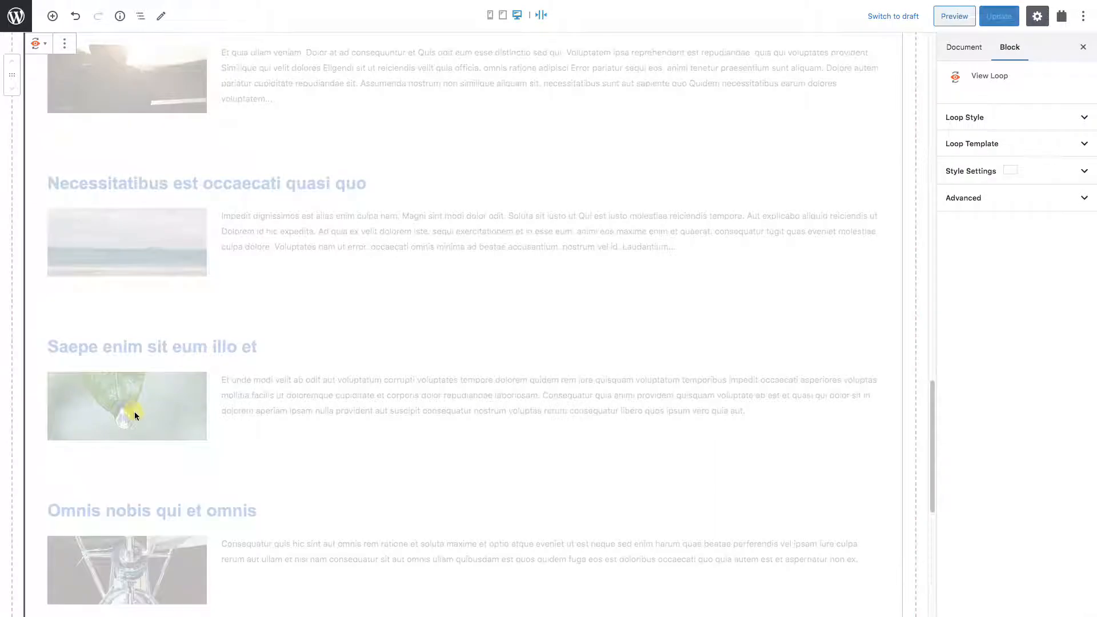
Select the parent View block from the page's block navigation.
{"action": "left_click", "coordinate": [145, 15]}
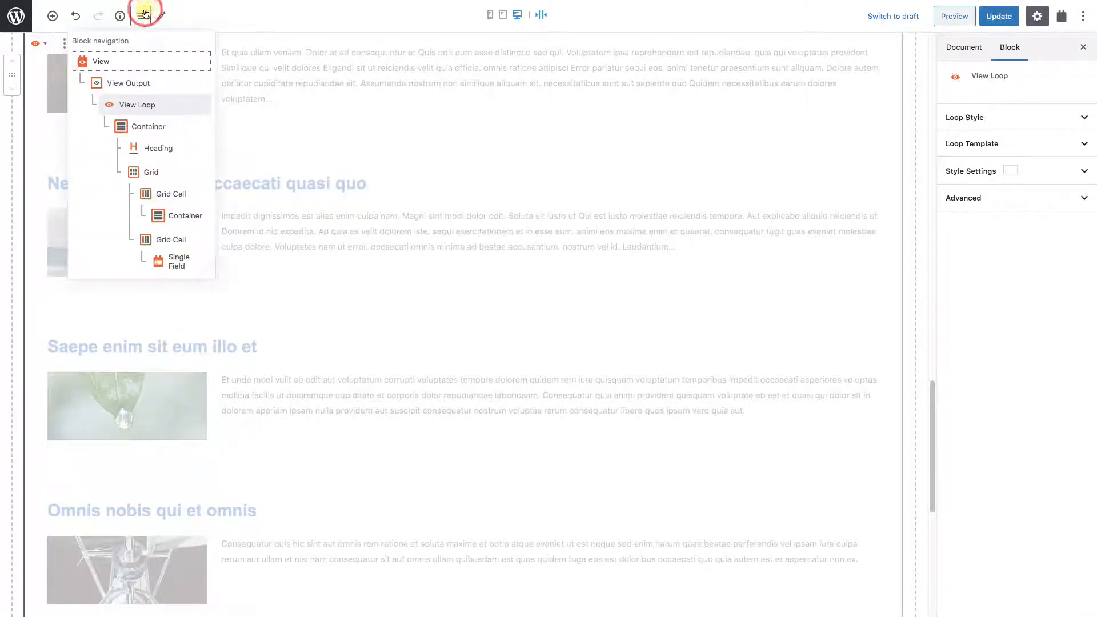
{"action": "left_click", "coordinate": [131, 60]}
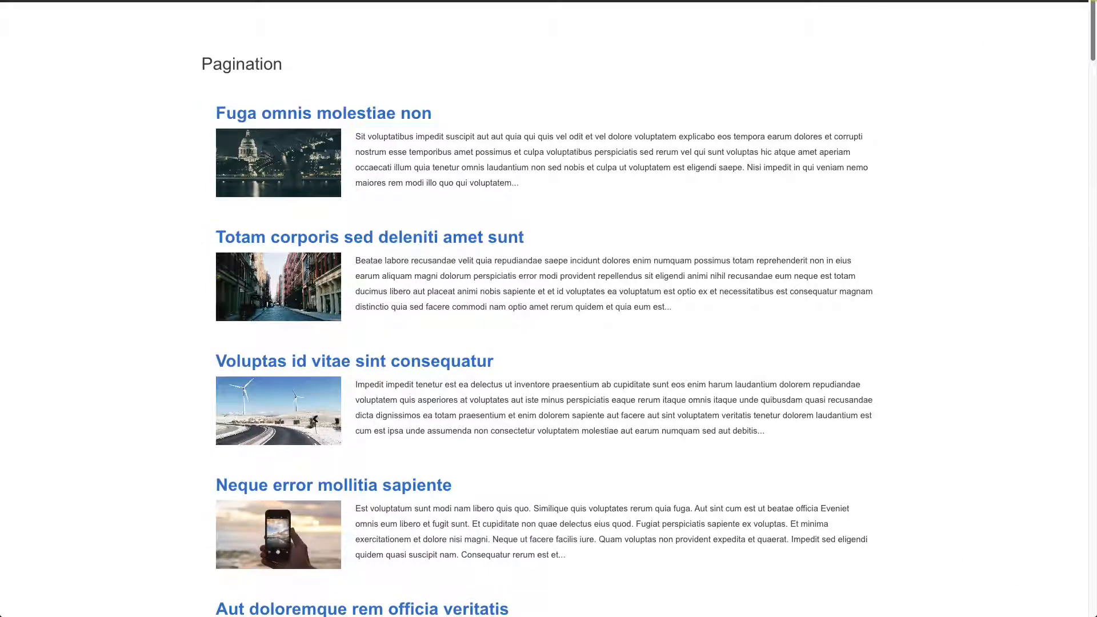
{"action": "scroll", "coordinate": [548, 308], "scroll_direction": "down", "scroll_amount": 2}
{"action": "scroll", "coordinate": [548, 309], "scroll_direction": "down", "scroll_amount": 2}
{"action": "scroll", "coordinate": [548, 308], "scroll_direction": "down", "scroll_amount": 2}
{"action": "scroll", "coordinate": [548, 309], "scroll_direction": "down", "scroll_amount": 2}
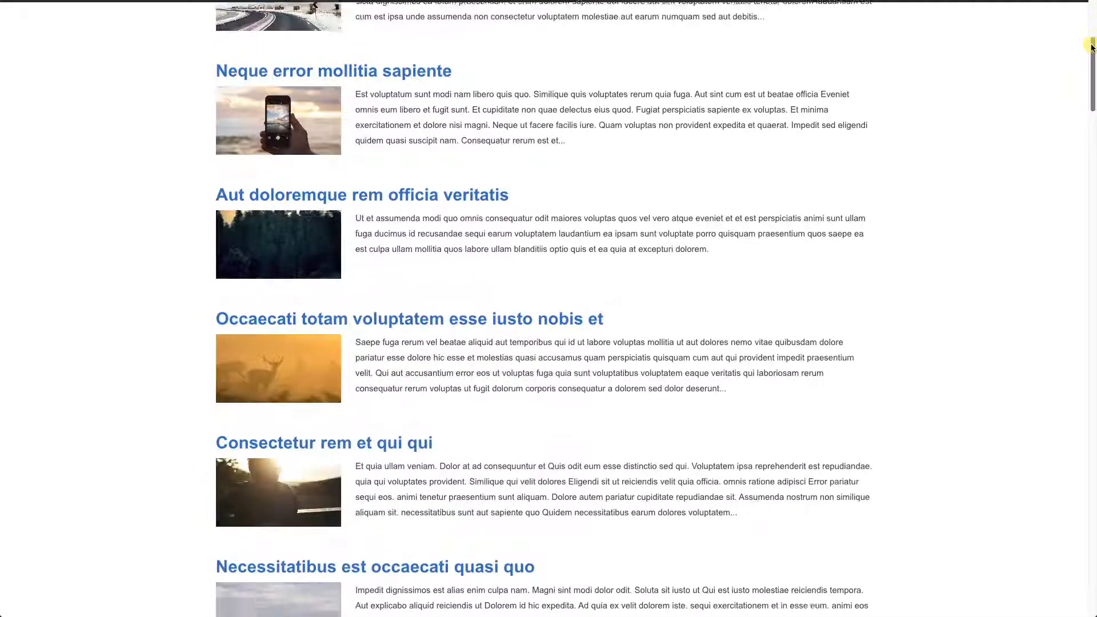
{"action": "left_click_drag", "start_coordinate": [1092, 47], "coordinate": [1083, 497]}
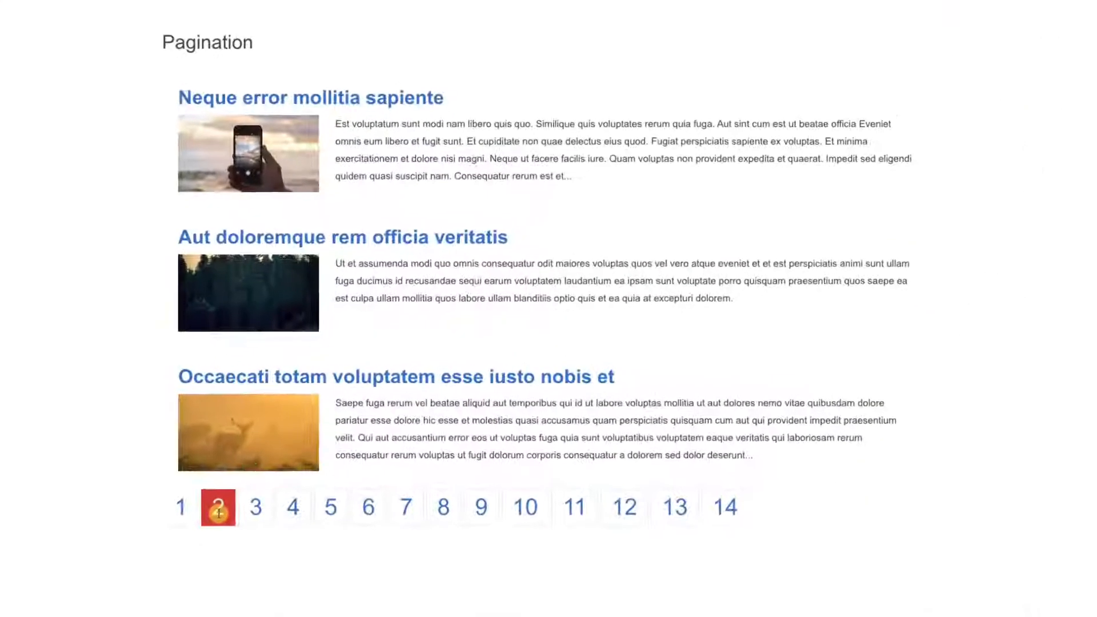
Go to page 3 of the posts from the numbered page links.
{"action": "left_click", "coordinate": [252, 514]}
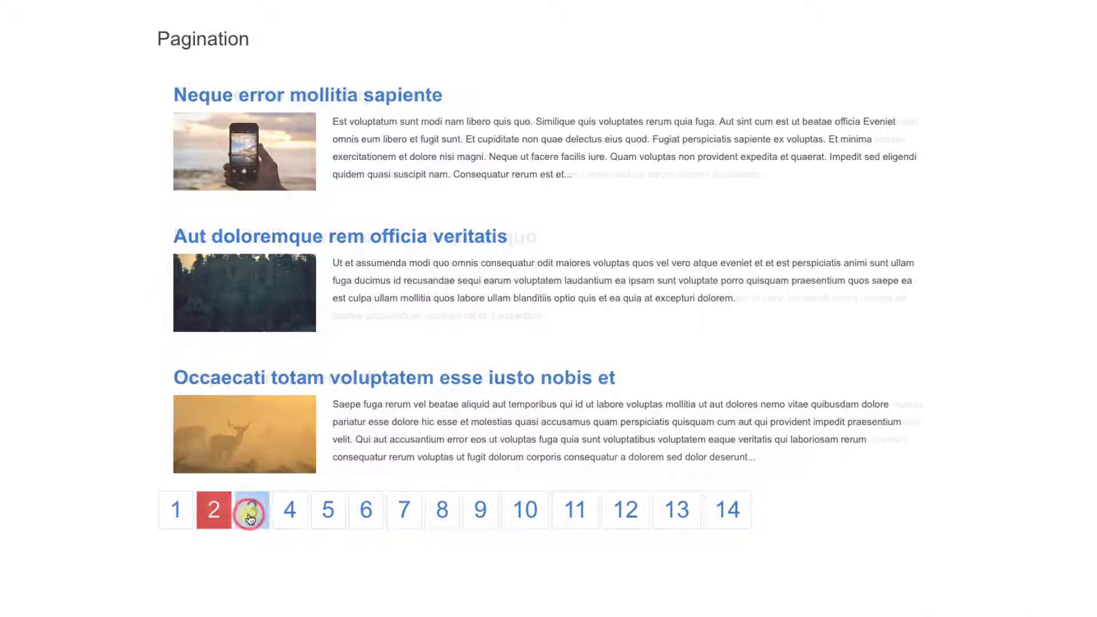